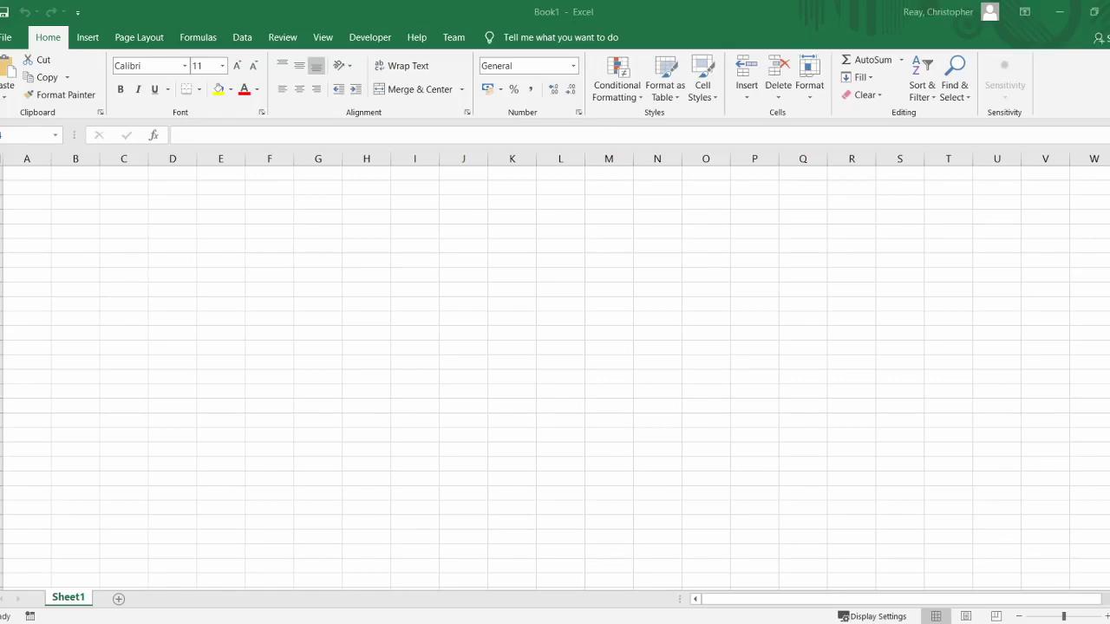
# Enter Activity 1, Activity 2 and Activity 3 down column A, starting at A3.
pyautogui.click(40, 190)
pyautogui.click(20, 203)
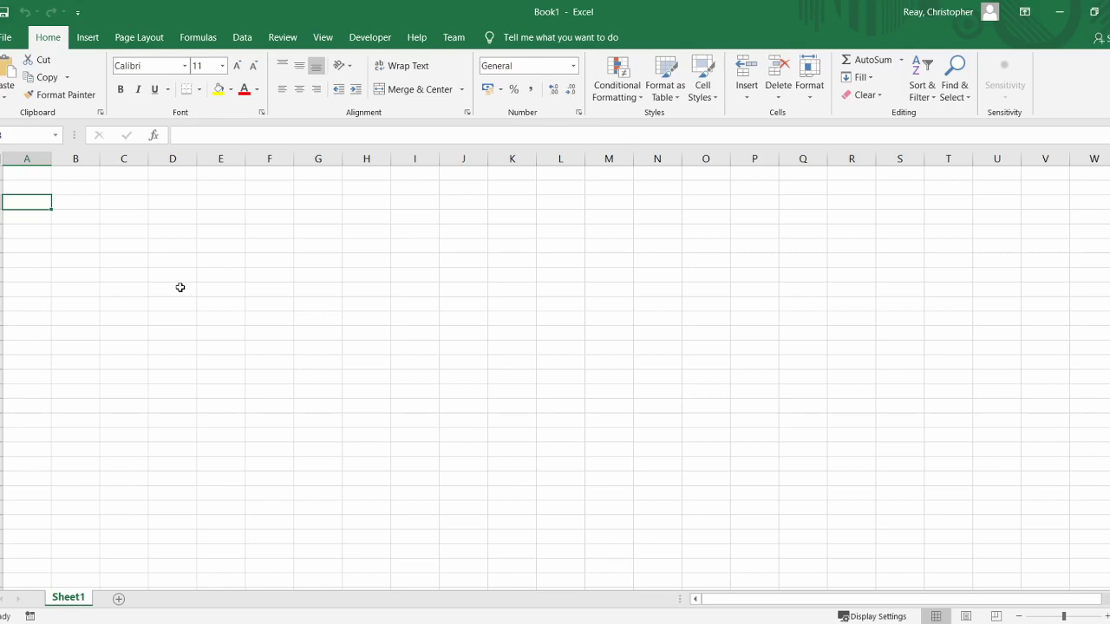
pyautogui.write('Activity 1')
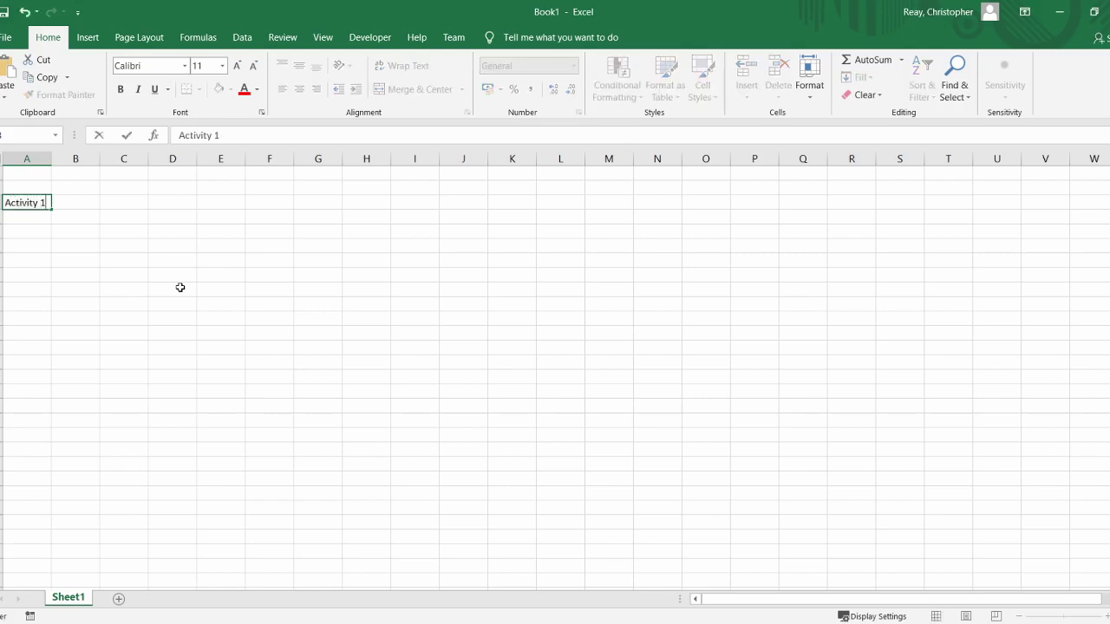
pyautogui.press('Return')
pyautogui.press('Return')
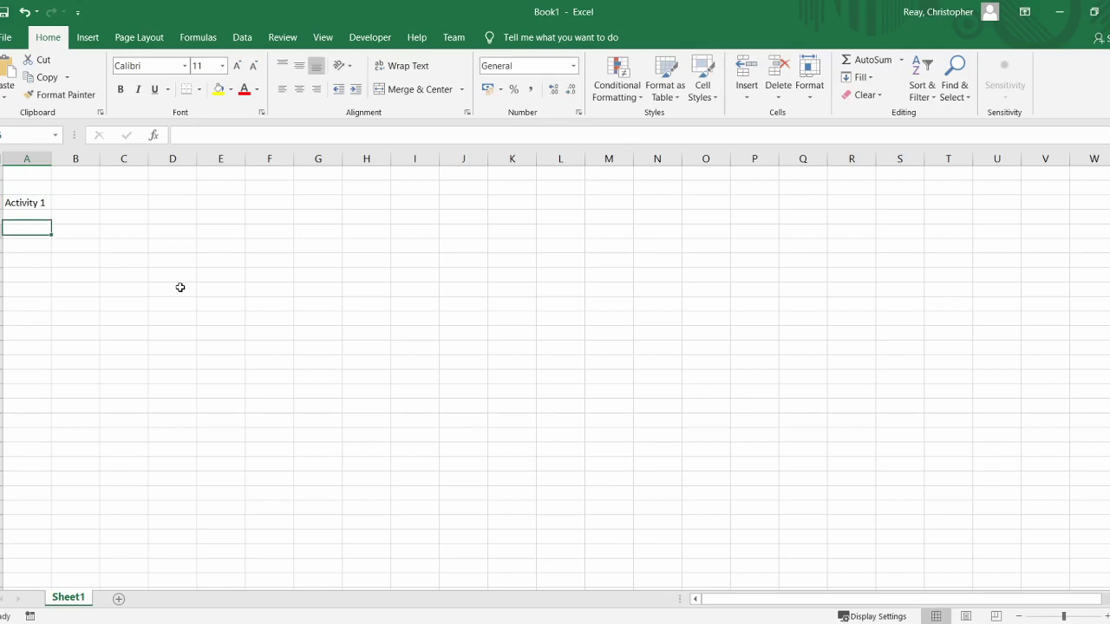
pyautogui.write('A')
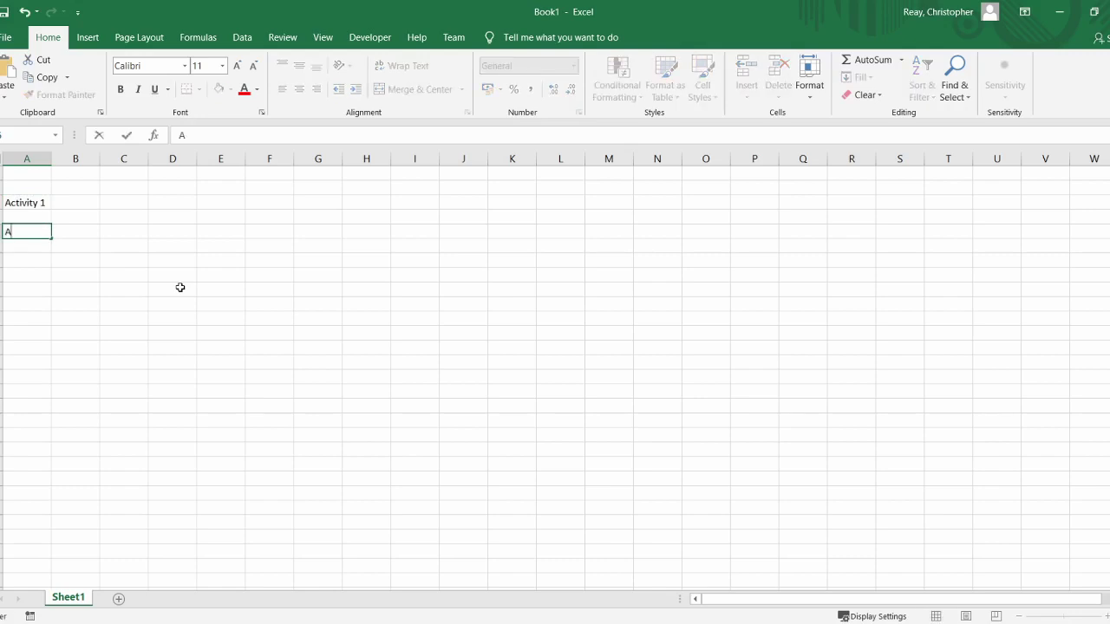
pyautogui.write('ctivity 2')
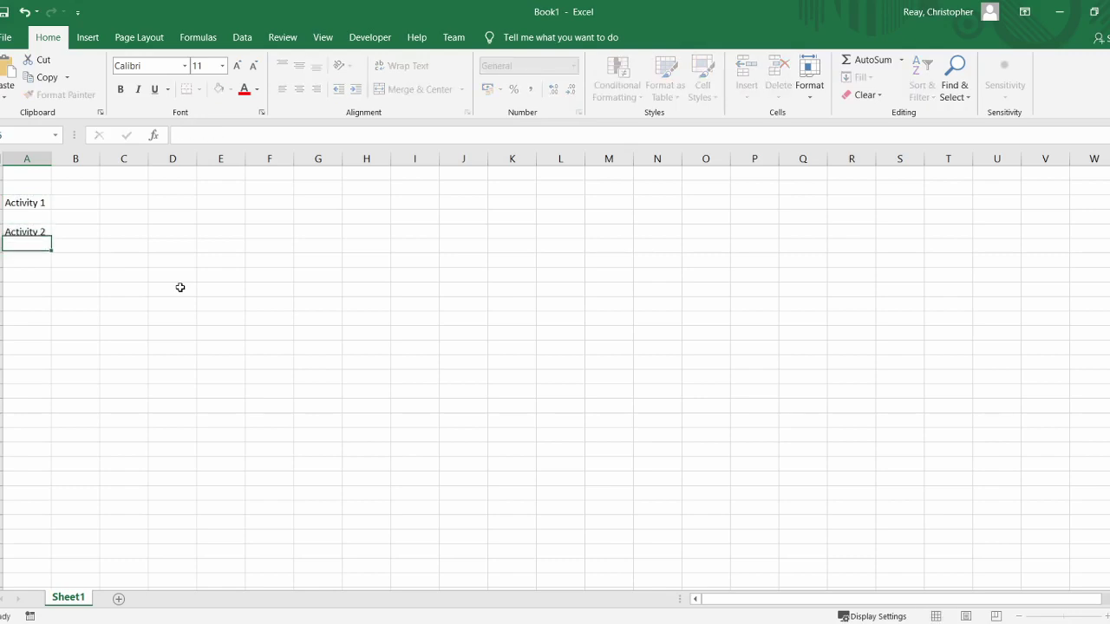
pyautogui.press('Return')
pyautogui.write('Activity 3')
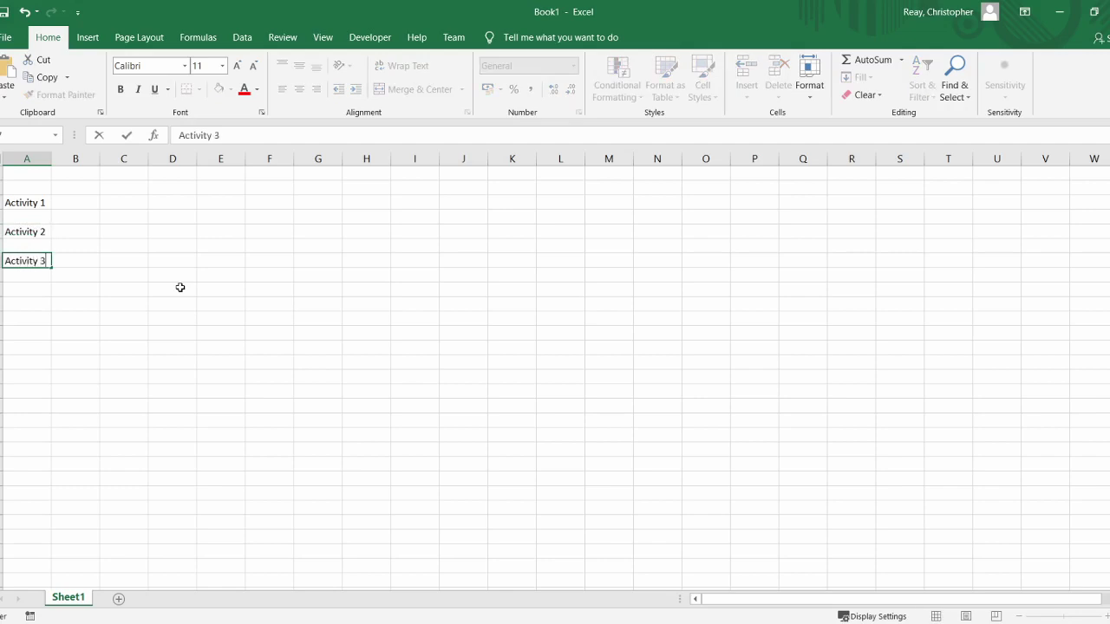
pyautogui.press('Return')
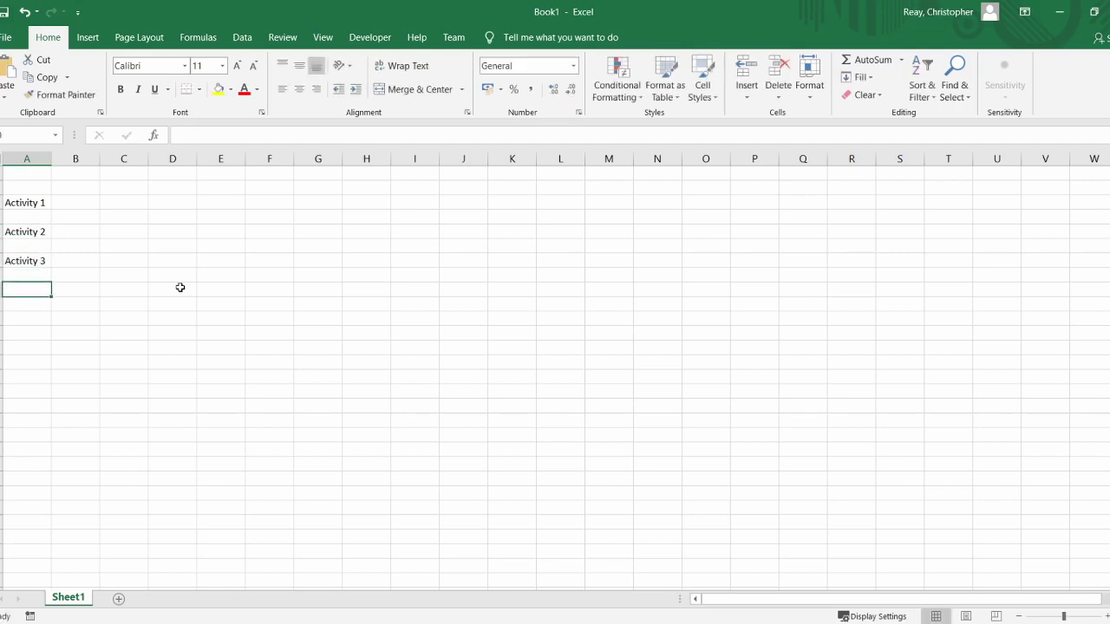
# Add Activity 4, Activity 5 and Activity 6 beneath them in column A.
pyautogui.write('Activity')
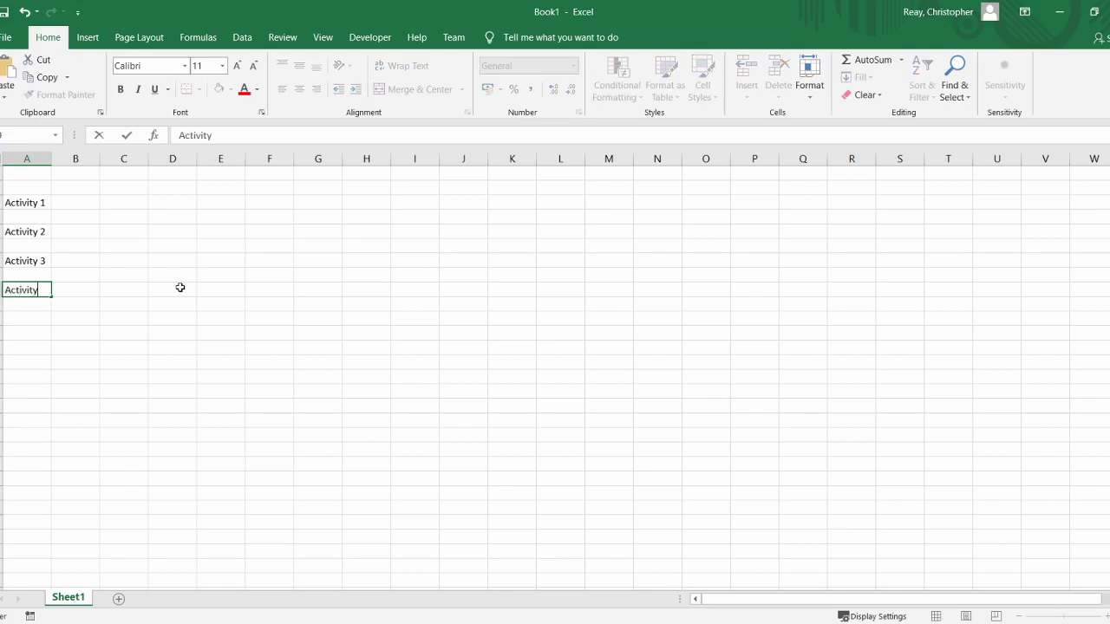
pyautogui.write(' 4')
pyautogui.press('Return')
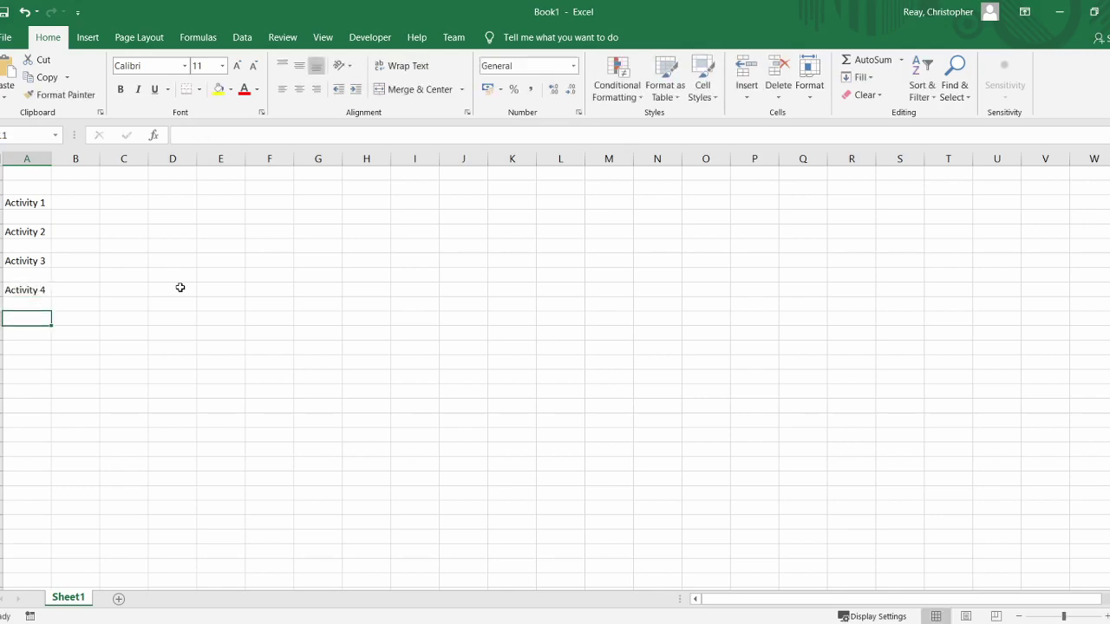
pyautogui.write('Act')
pyautogui.press('BackSpace')
pyautogui.press('BackSpace')
pyautogui.press('BackSpace')
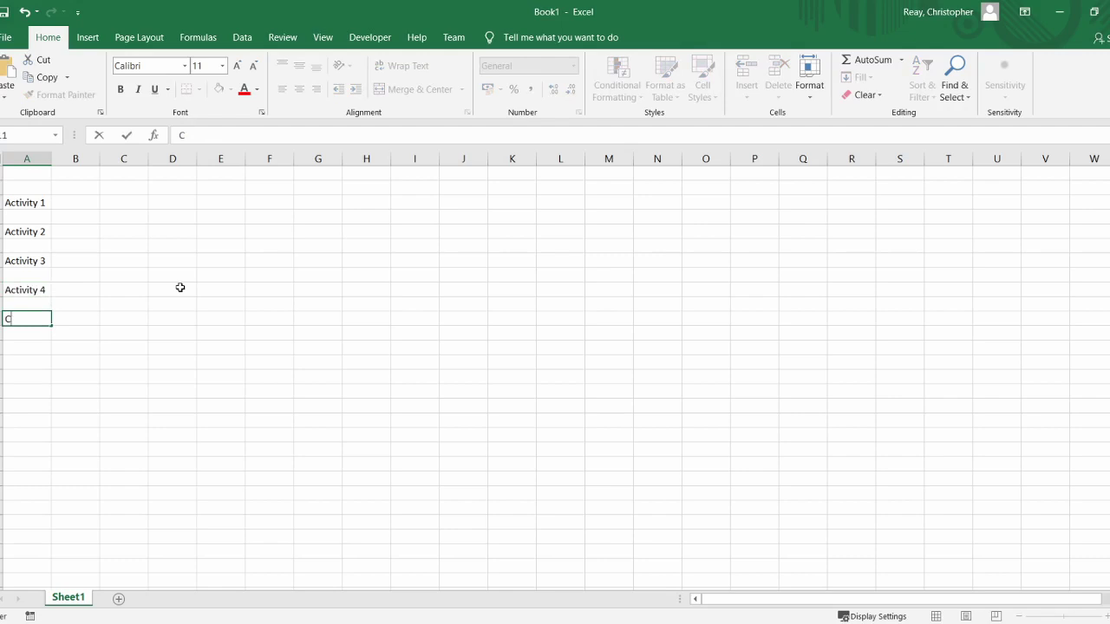
pyautogui.write('Q')
pyautogui.press('BackSpace')
pyautogui.write('Activity 4')
pyautogui.press('BackSpace')
pyautogui.write('5')
pyautogui.press('Return')
pyautogui.write('Activity')
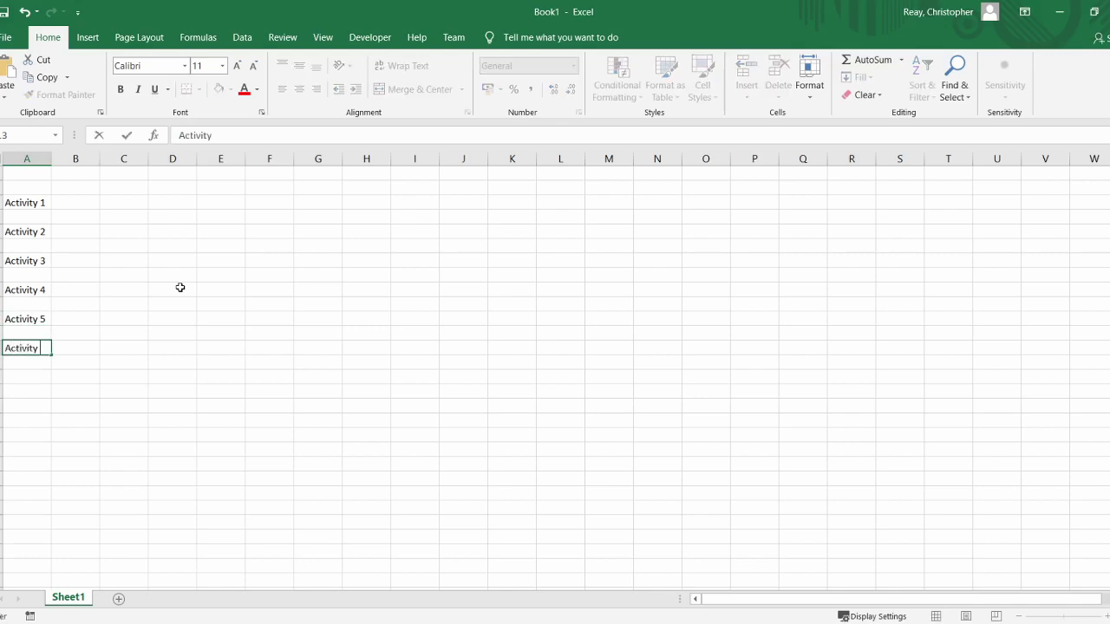
pyautogui.write(' 6')
pyautogui.press('Return')
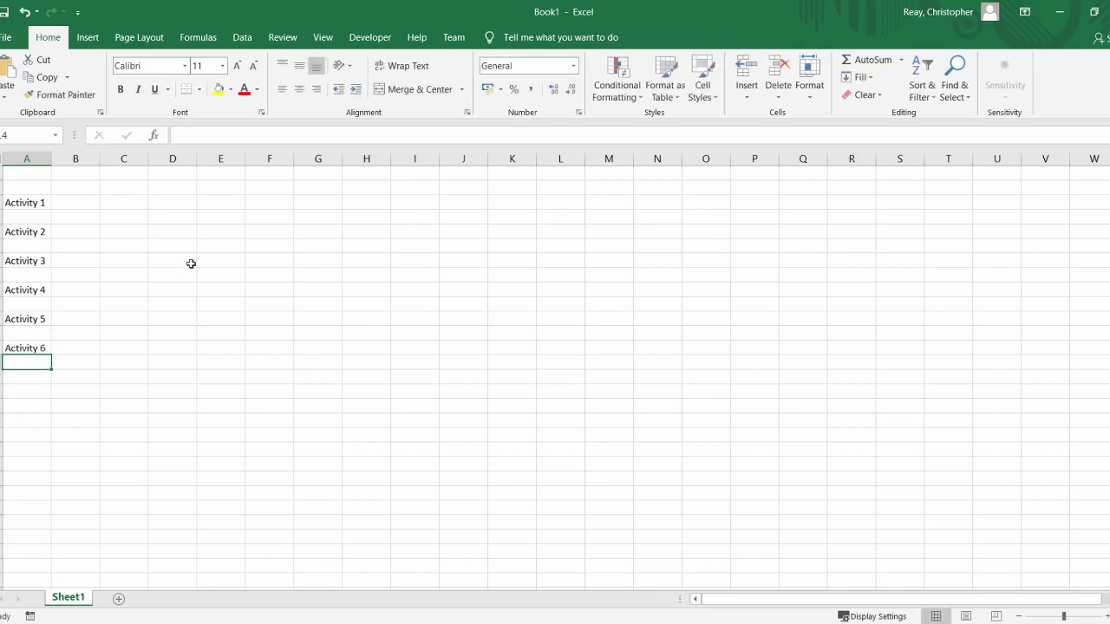
pyautogui.click(43, 216)
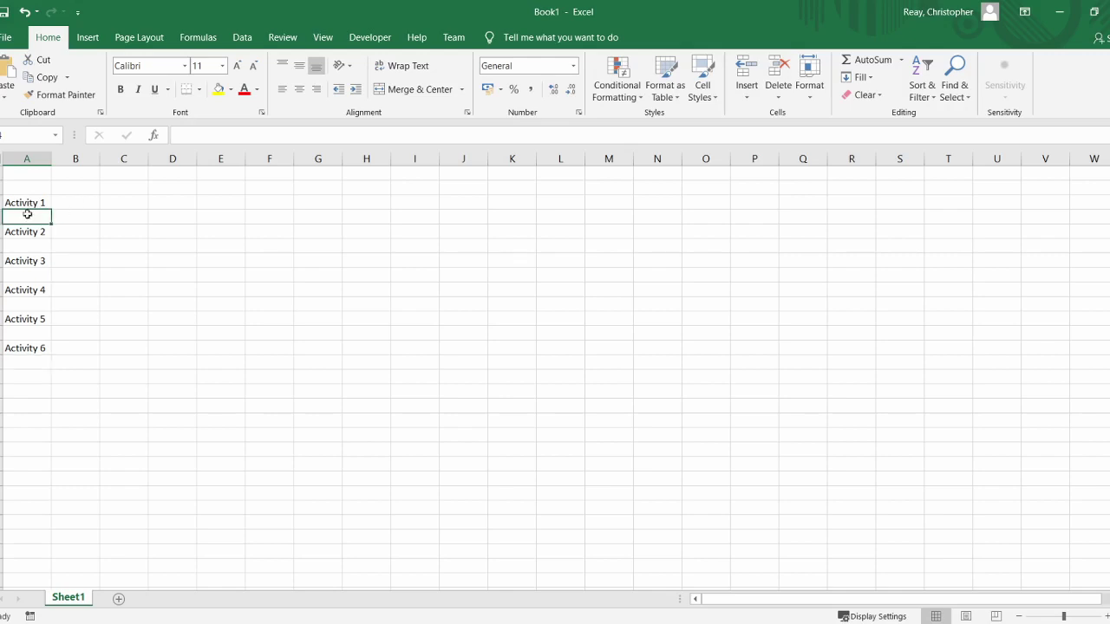
pyautogui.moveTo(67, 201); pyautogui.dragTo(731, 206)
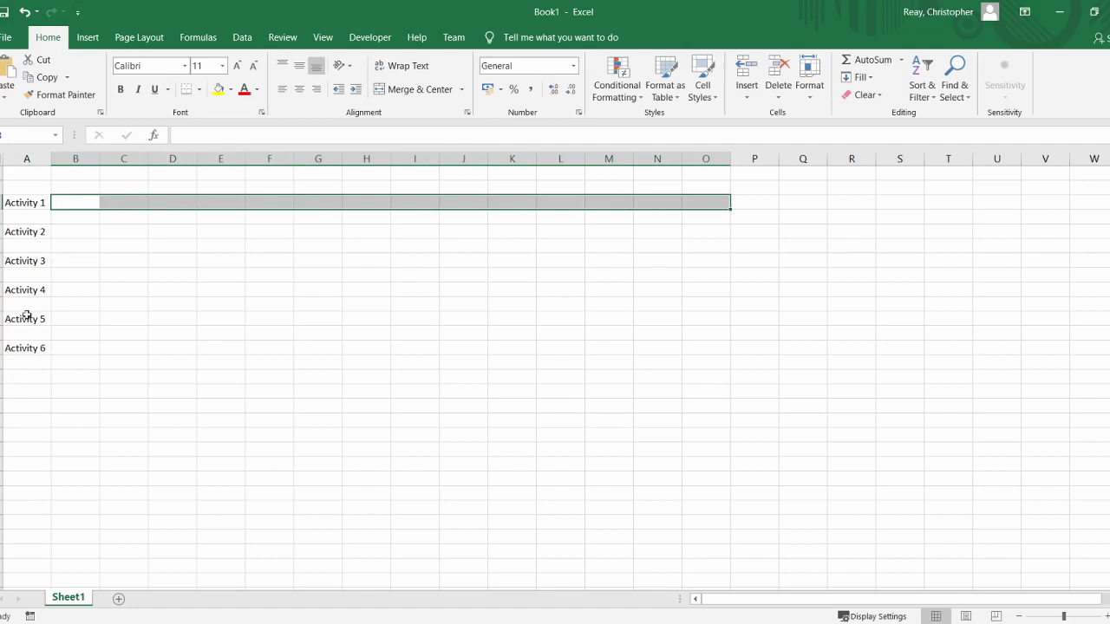
pyautogui.moveTo(65, 218); pyautogui.dragTo(538, 215)
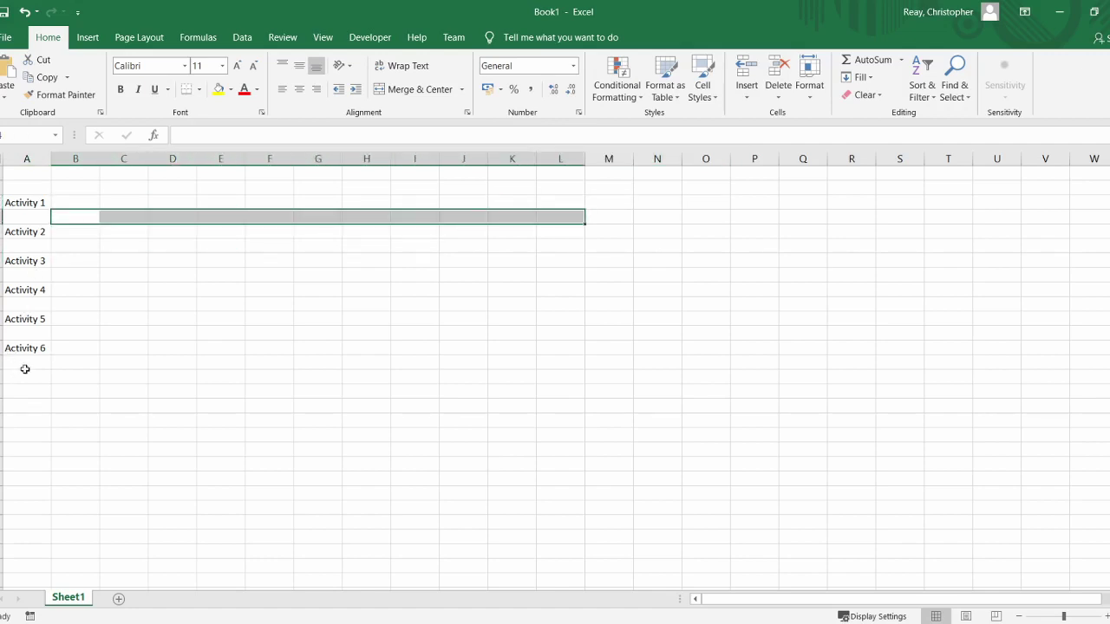
pyautogui.click(66, 190)
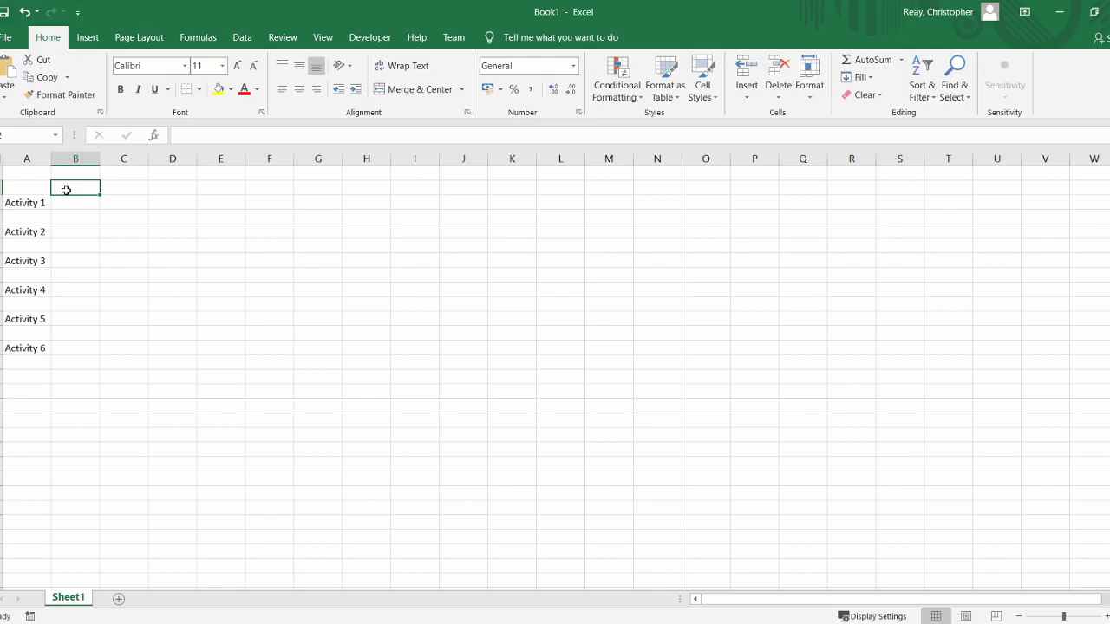
# Enter session numbers 1–4 in B1, E1, H1 and K1.
pyautogui.press('Up')
pyautogui.write('1')
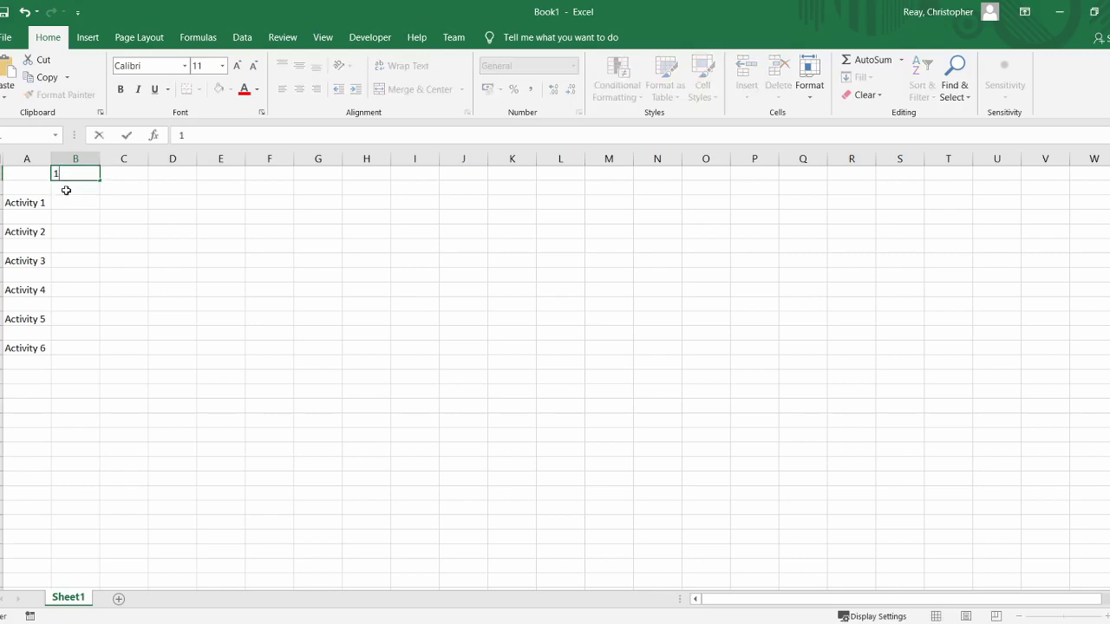
pyautogui.press('Right')
pyautogui.press('Right')
pyautogui.press('Right')
pyautogui.write('2')
pyautogui.press('Right')
pyautogui.press('Right')
pyautogui.press('Right')
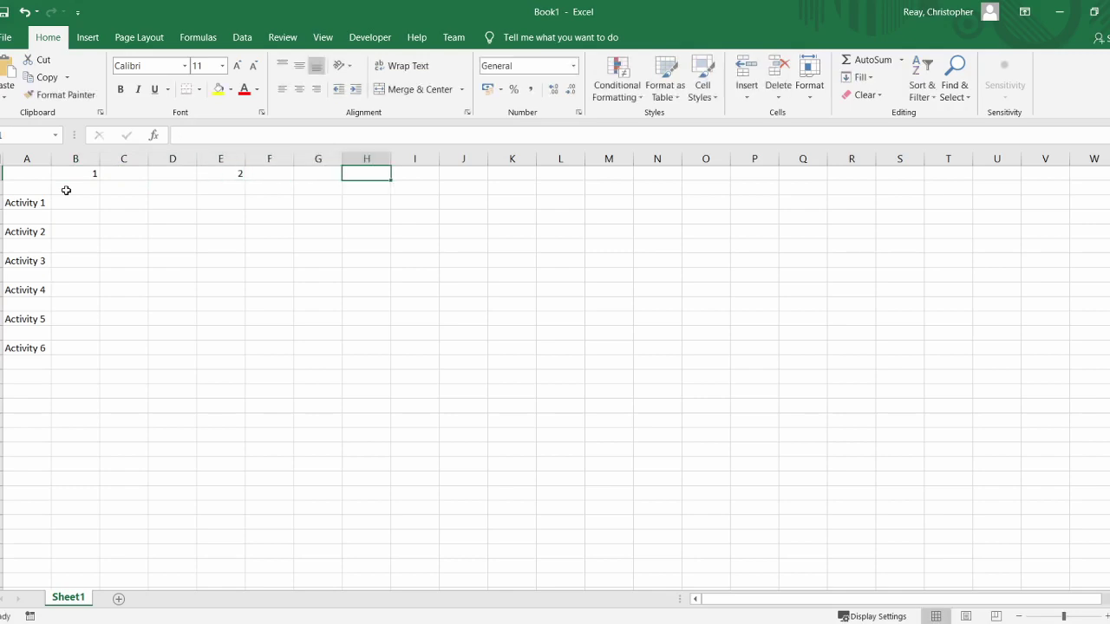
pyautogui.write('3')
pyautogui.press('Right')
pyautogui.press('Right')
pyautogui.press('Right')
pyautogui.write('4')
pyautogui.press('Right')
pyautogui.press('Right')
pyautogui.press('Right')
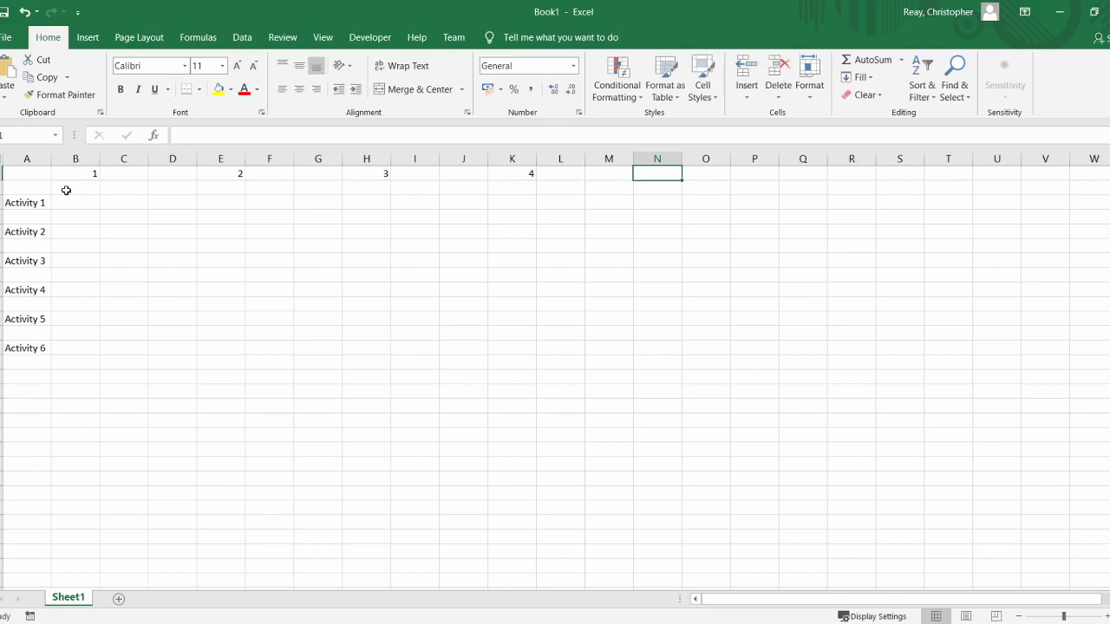
# Enter sessions 5, 6 and 7 in N1, Q1 and T1, discarding a stray 8.
pyautogui.write('5')
pyautogui.press('Right')
pyautogui.press('Right')
pyautogui.press('Right')
pyautogui.write('6')
pyautogui.press('Right')
pyautogui.press('Right')
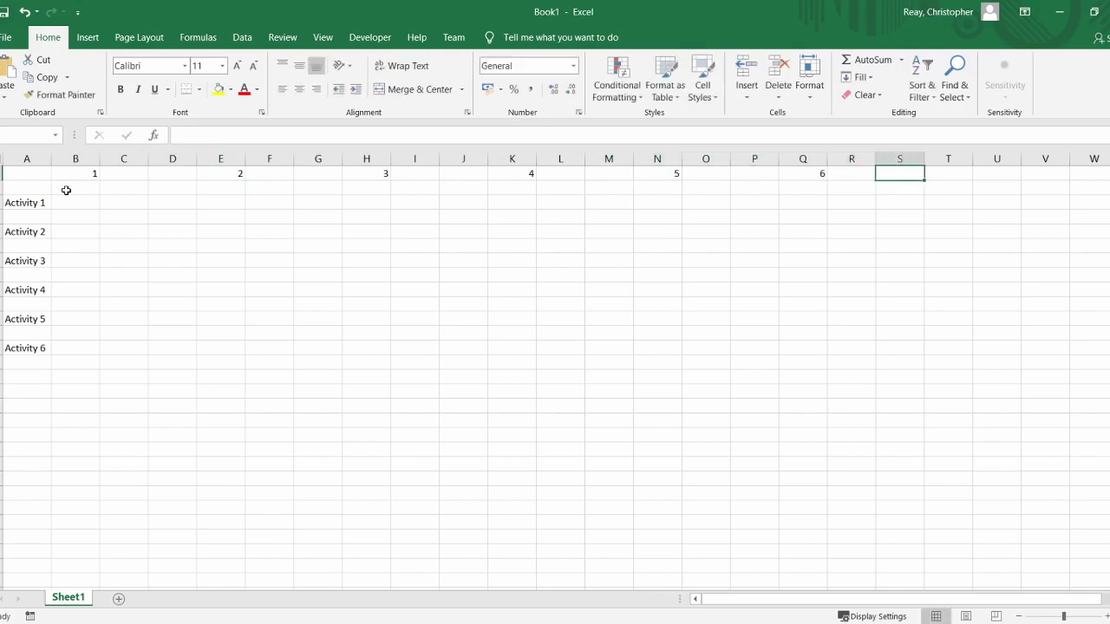
pyautogui.press('Right')
pyautogui.write('7')
pyautogui.press('Right')
pyautogui.press('Right')
pyautogui.press('Right')
pyautogui.write('8')
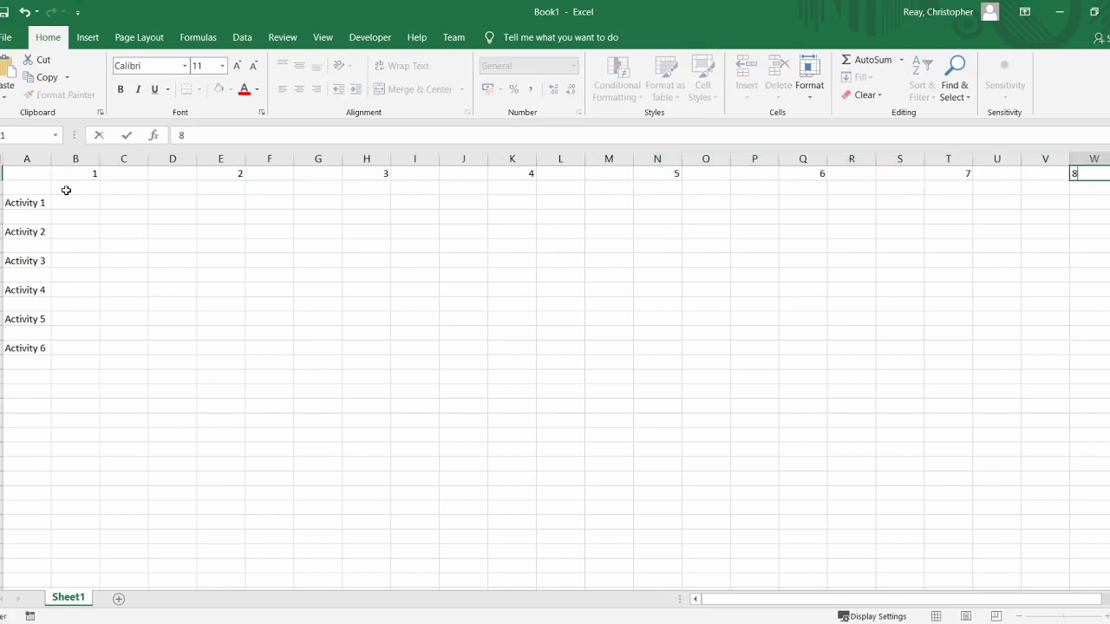
pyautogui.press('Escape')
pyautogui.press('Left')
pyautogui.press('Home')
pyautogui.press('Down')
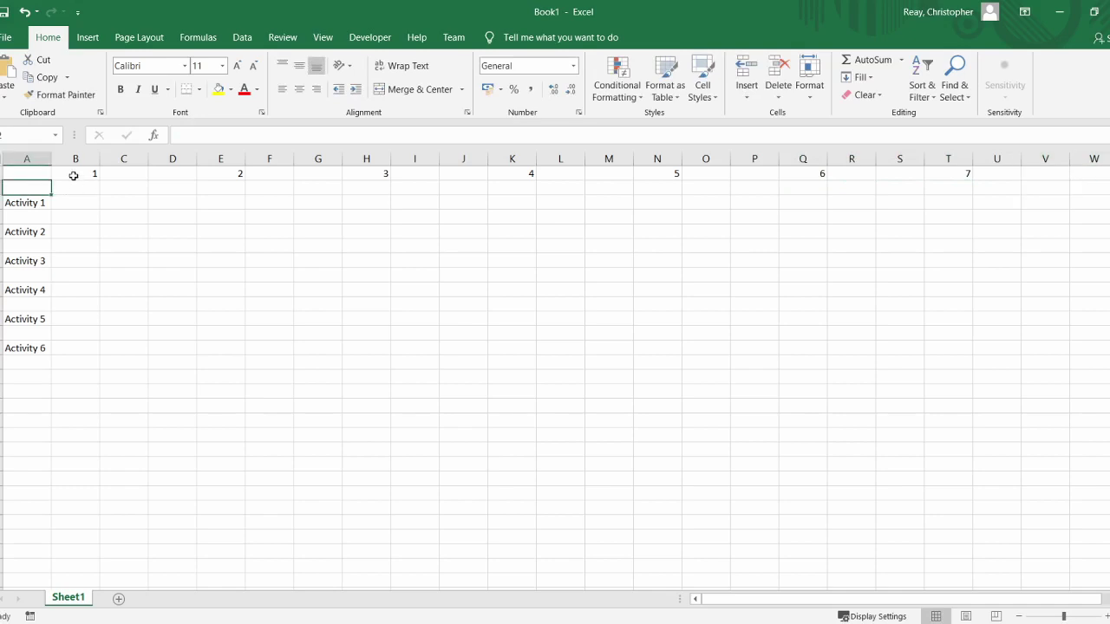
# Enter hours 1 to 5 in row 2, in alternate columns starting at B2.
pyautogui.click(76, 191)
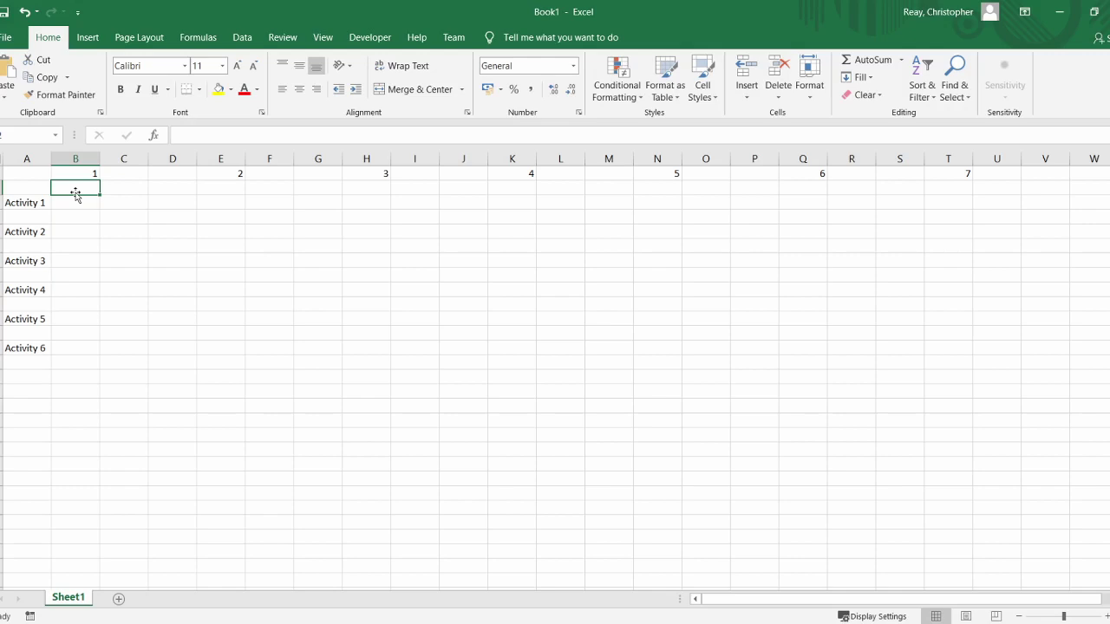
pyautogui.write('1')
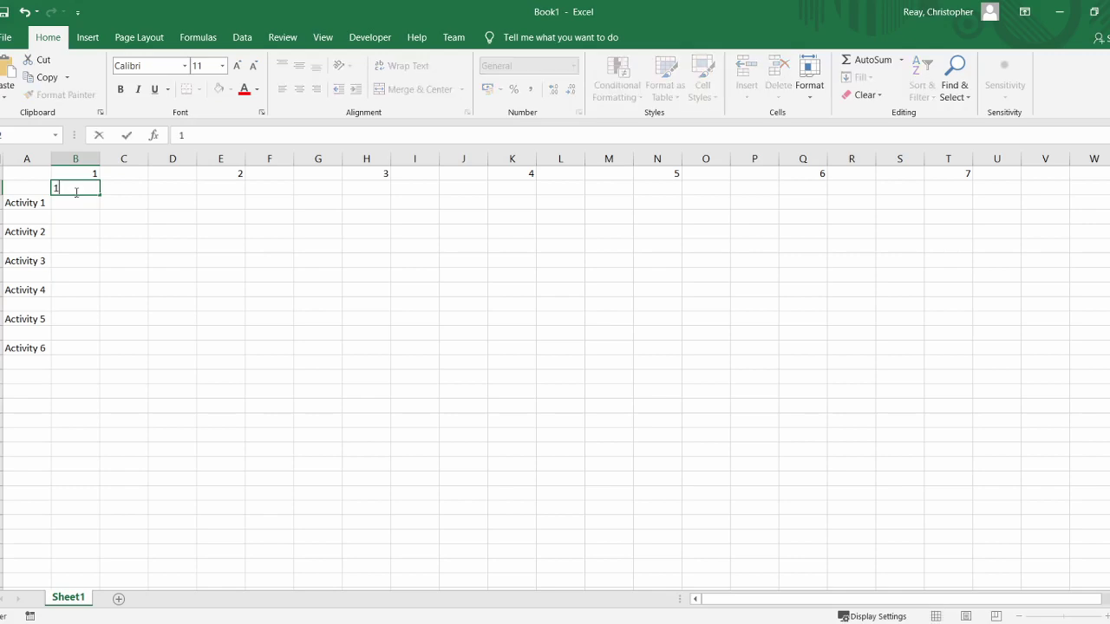
pyautogui.press('Tab')
pyautogui.press('Tab')
pyautogui.write('2')
pyautogui.press('Tab')
pyautogui.press('Tab')
pyautogui.write('3')
pyautogui.press('Tab')
pyautogui.press('Tab')
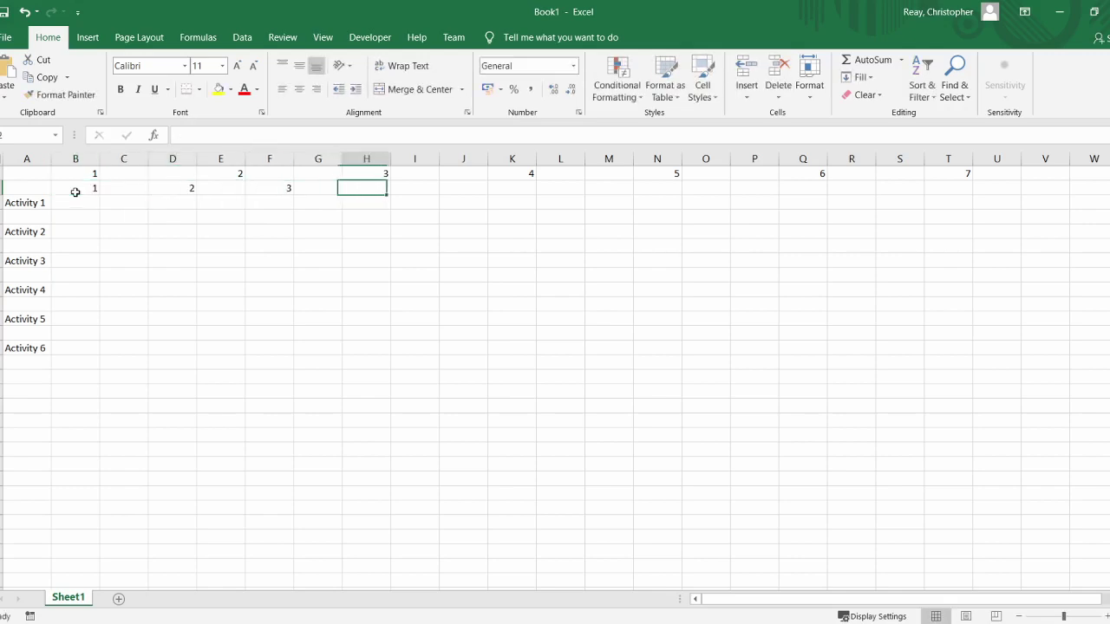
pyautogui.write('4')
pyautogui.press('Tab')
pyautogui.press('Tab')
pyautogui.write('5')
pyautogui.press('Tab')
# Continue the hour numbers 6 through 12 along row 2, then return toward column A.
pyautogui.press('Tab')
pyautogui.write('6')
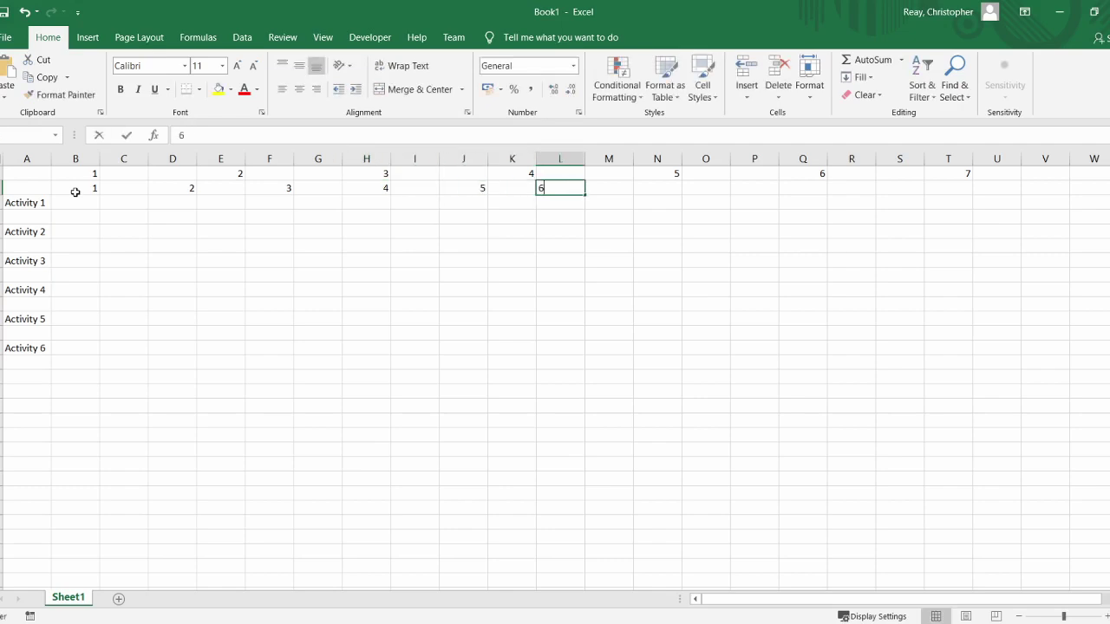
pyautogui.press('Tab')
pyautogui.press('Tab')
pyautogui.write('7')
pyautogui.press('Tab')
pyautogui.press('Tab')
pyautogui.write('8')
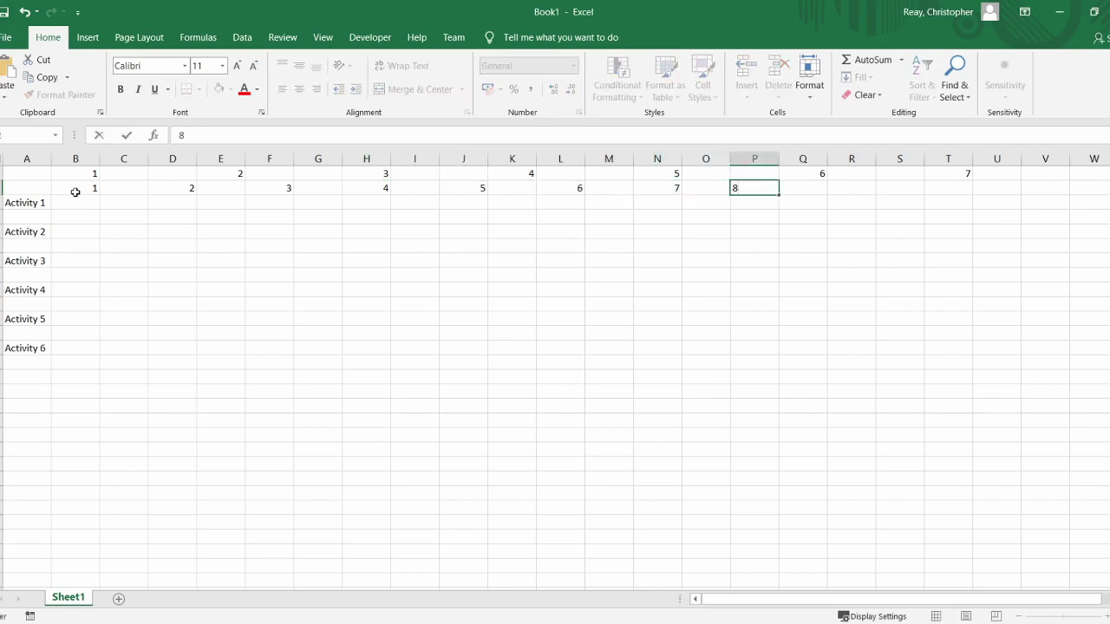
pyautogui.press('Tab')
pyautogui.press('Tab')
pyautogui.write('9')
pyautogui.press('Tab')
pyautogui.press('Tab')
pyautogui.write('10')
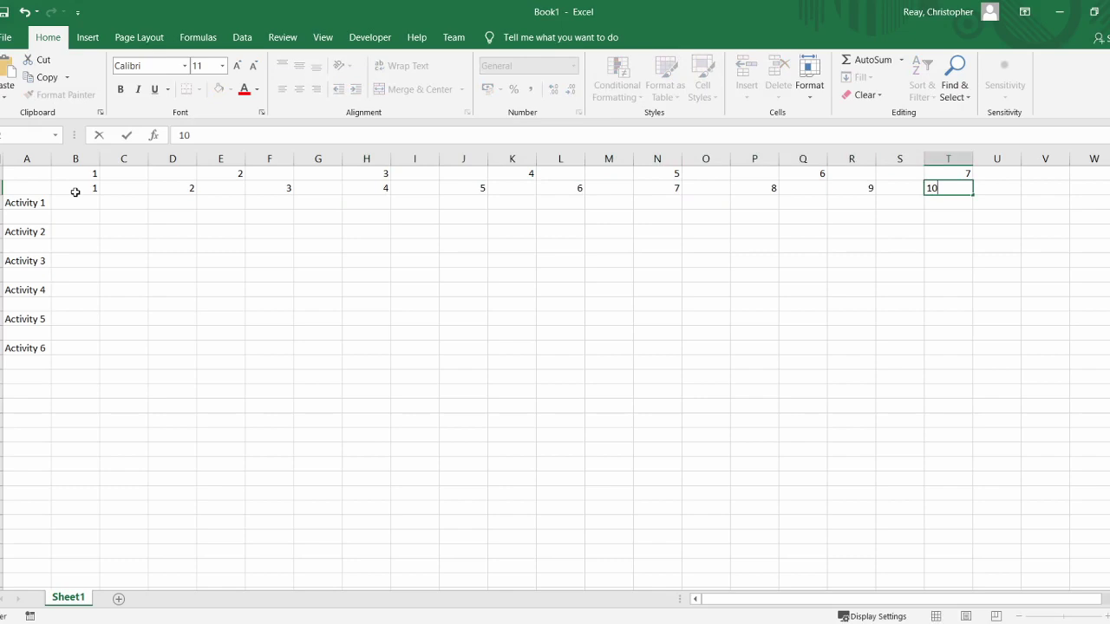
pyautogui.press('Tab')
pyautogui.press('Tab')
pyautogui.write('11')
pyautogui.press('Tab')
pyautogui.press('Tab')
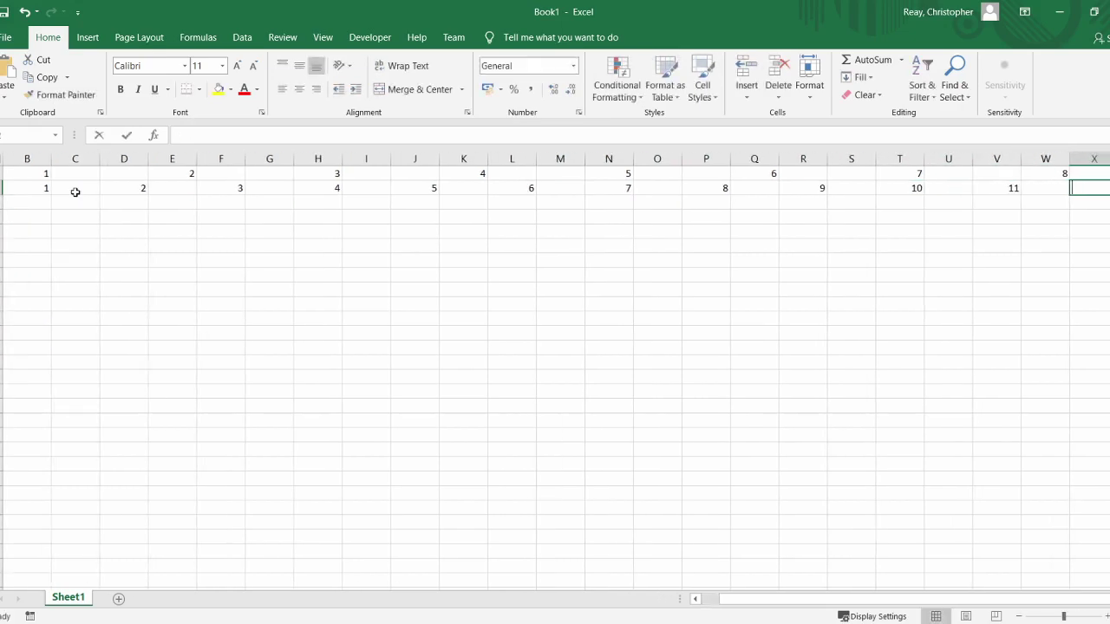
pyautogui.write('12')
pyautogui.press('Left')
pyautogui.press('Left')
pyautogui.press('Left')
pyautogui.press('Left')
pyautogui.press('Left')
pyautogui.press('Left')
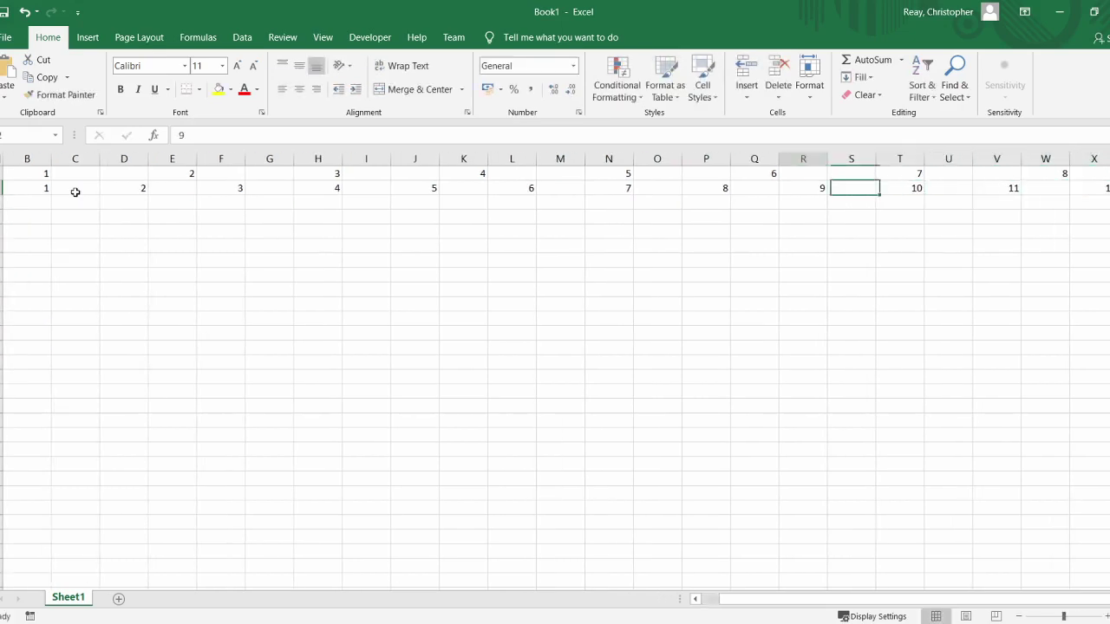
pyautogui.press('Left')
pyautogui.press('Left')
pyautogui.press('Left')
pyautogui.press('Left')
pyautogui.press('Left')
pyautogui.press('Left')
pyautogui.press('Left')
pyautogui.press('Left')
pyautogui.press('Left')
pyautogui.press('Left')
pyautogui.press('Left')
pyautogui.press('Left')
pyautogui.press('Left')
pyautogui.press('Left')
pyautogui.press('Left')
pyautogui.press('Left')
pyautogui.press('Left')
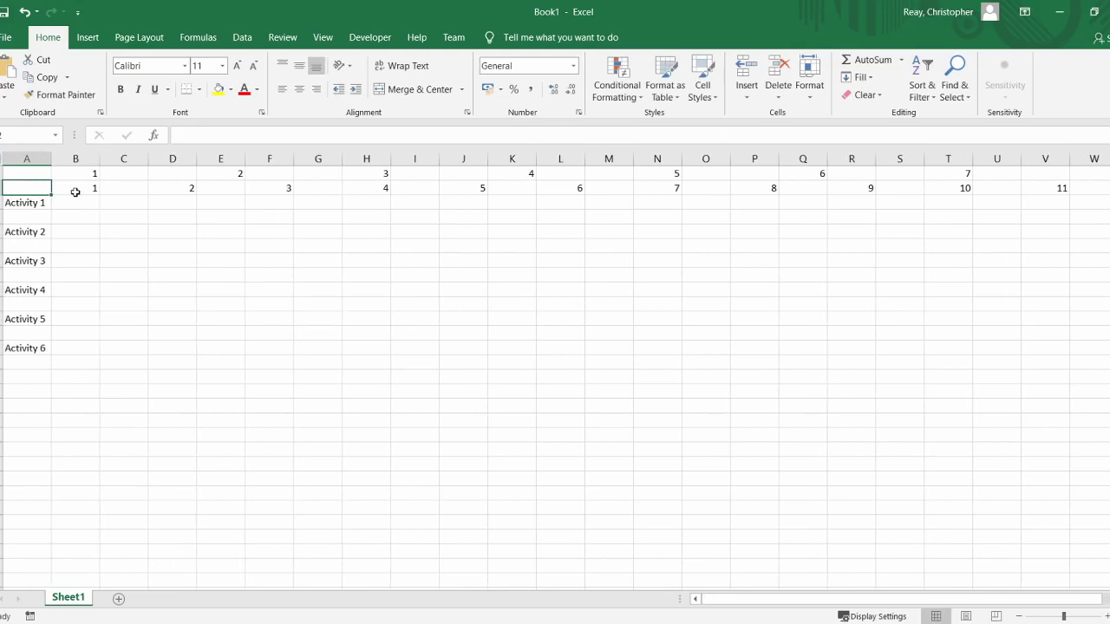
# Merge and centre sessions 1–4 across B1:D1, E1:G1, H1:J1 and K1:M1.
pyautogui.moveTo(90, 173); pyautogui.dragTo(179, 174)
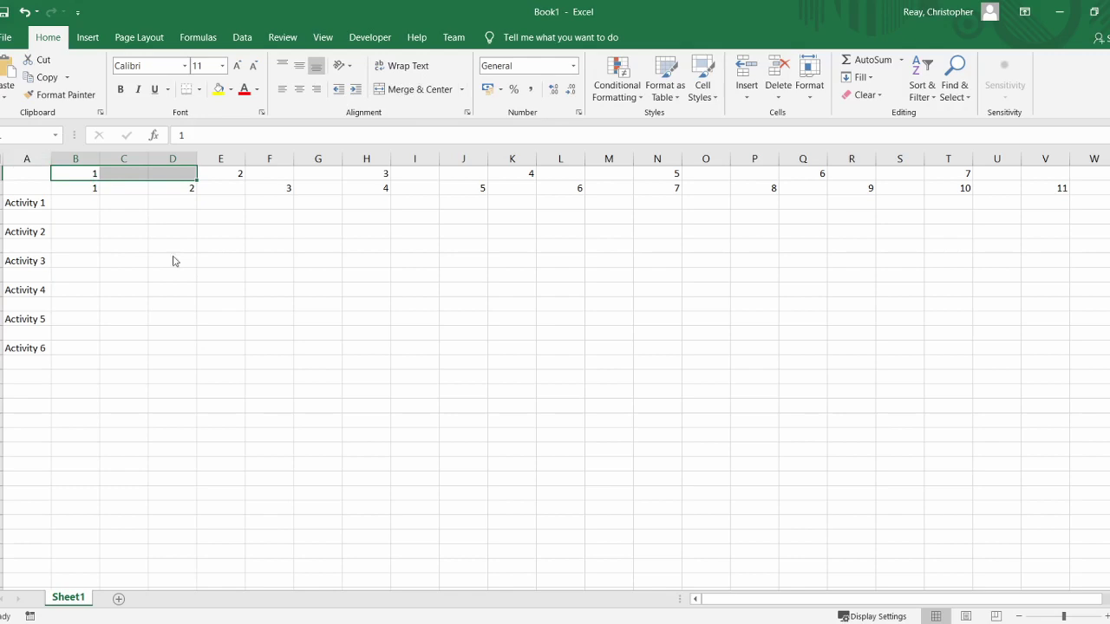
pyautogui.click(401, 89)
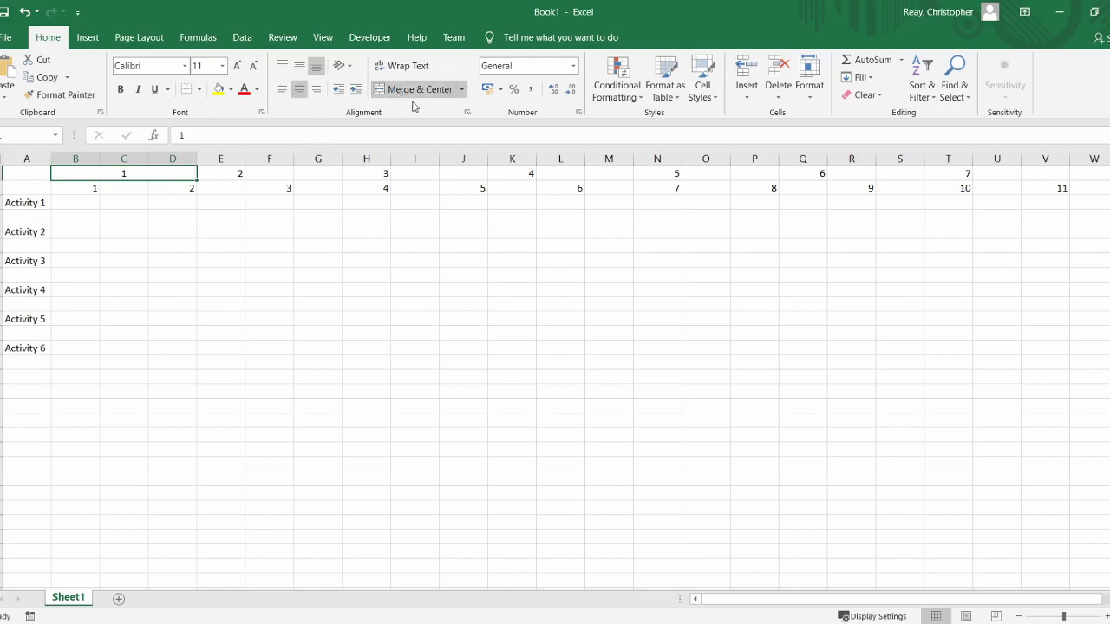
pyautogui.moveTo(241, 173); pyautogui.dragTo(473, 173)
pyautogui.click(409, 90)
pyautogui.click(438, 91)
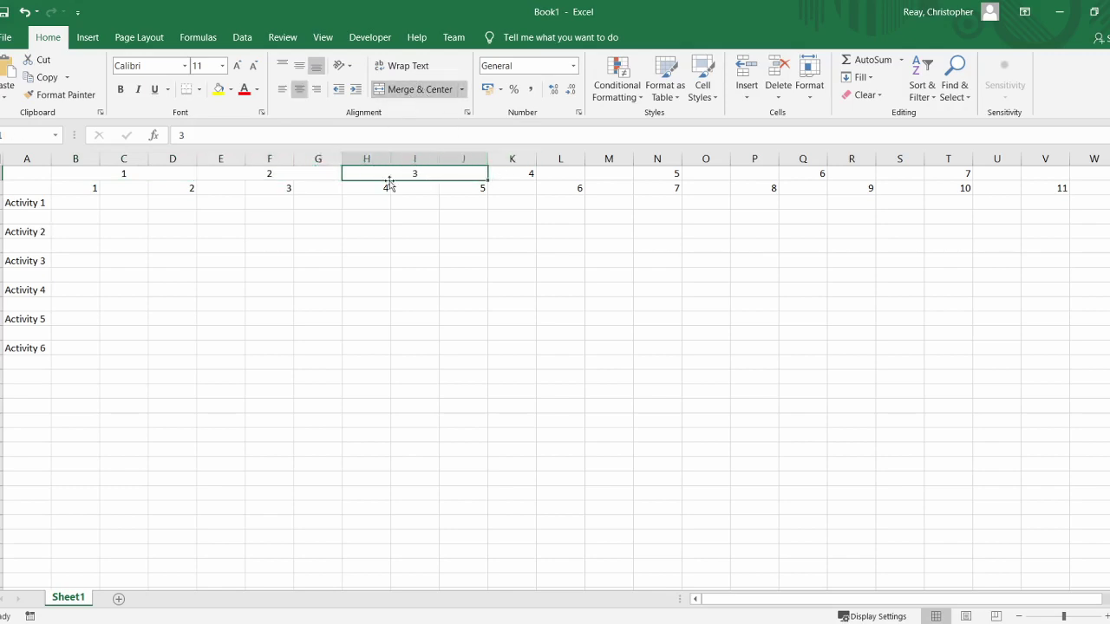
pyautogui.moveTo(510, 173); pyautogui.dragTo(612, 173)
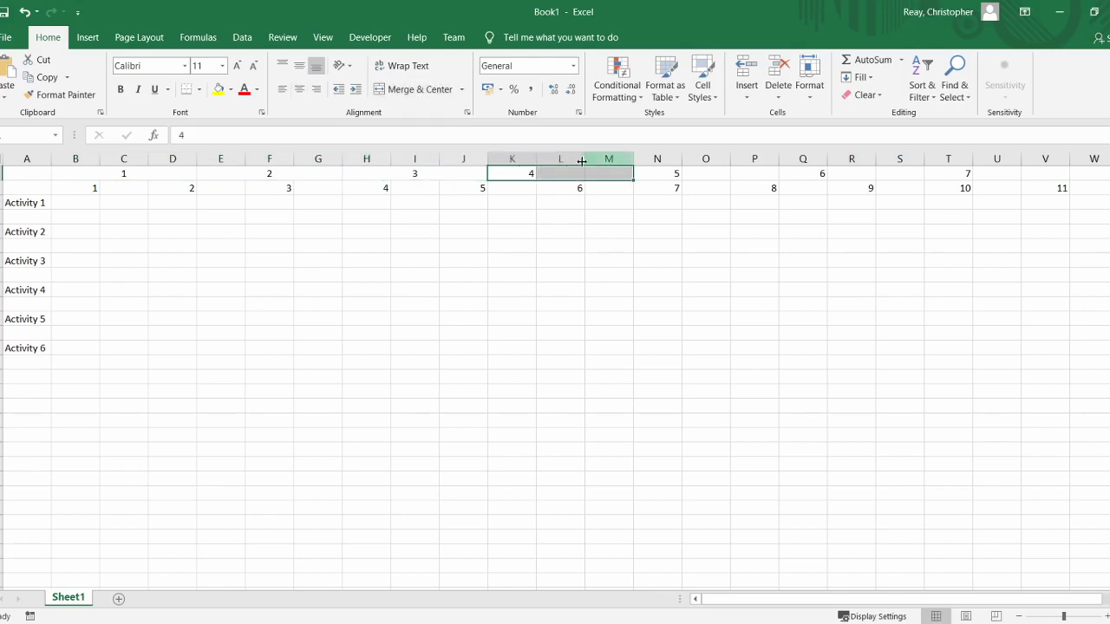
pyautogui.click(399, 90)
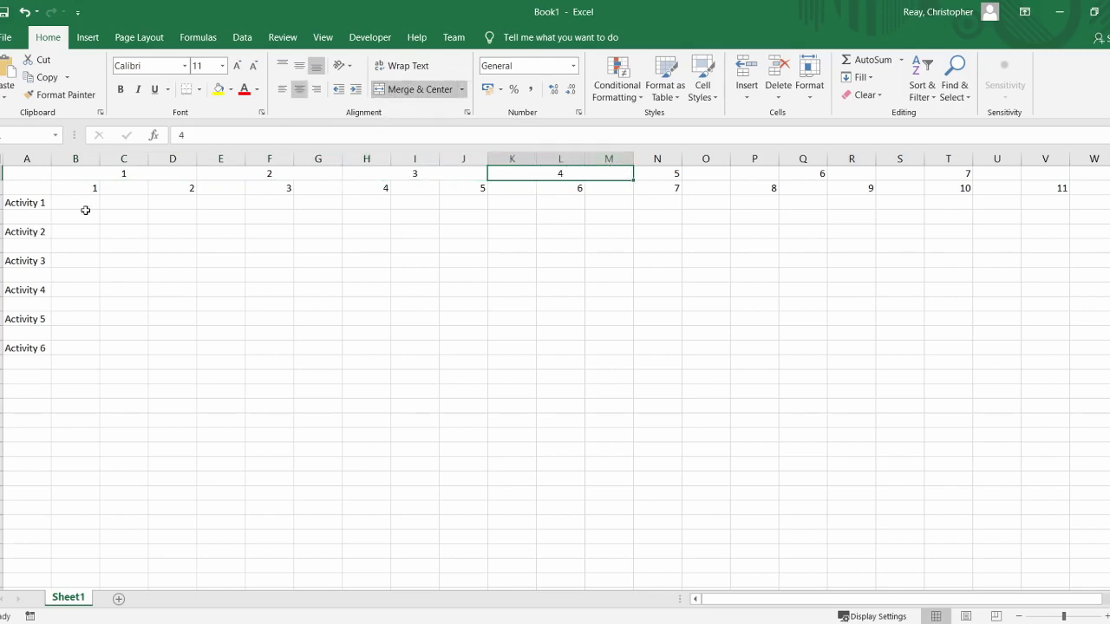
# Merge and centre hours 1–6 across column pairs B2:C2 through L2:M2.
pyautogui.moveTo(85, 189); pyautogui.dragTo(114, 188)
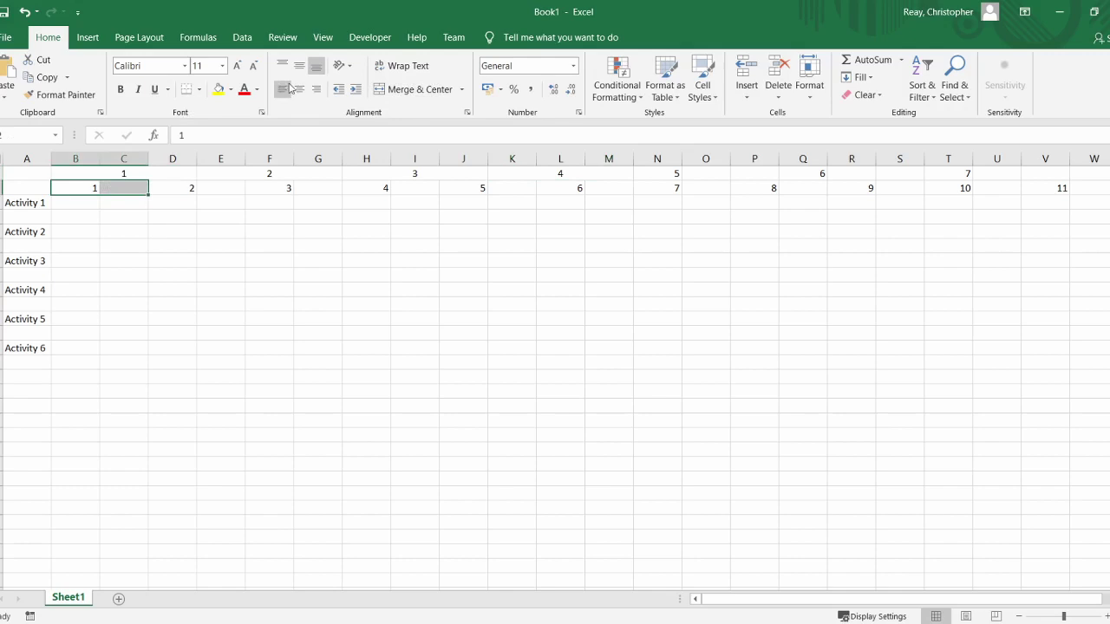
pyautogui.click(399, 89)
pyautogui.moveTo(185, 188); pyautogui.dragTo(877, 188)
pyautogui.click(406, 91)
pyautogui.click(422, 90)
pyautogui.click(416, 90)
pyautogui.click(416, 90)
pyautogui.click(416, 90)
# Merge and centre hours 7–12 across column pairs N2:O2 through X2:Y2.
pyautogui.click(403, 89)
pyautogui.click(419, 89)
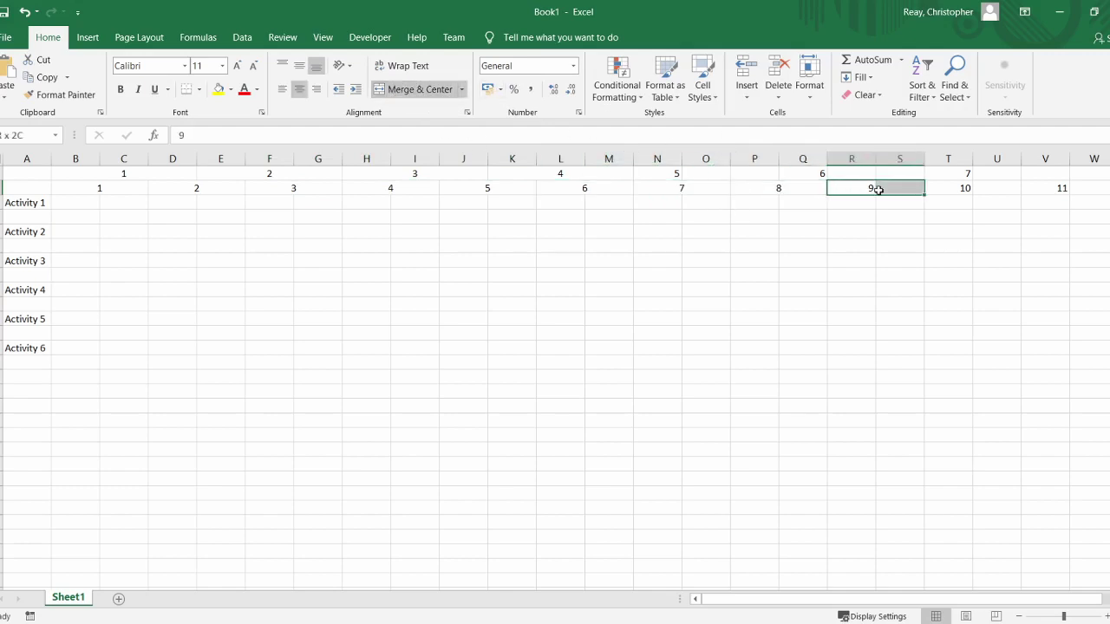
pyautogui.click(434, 92)
pyautogui.moveTo(960, 190); pyautogui.dragTo(1075, 190)
pyautogui.click(420, 90)
pyautogui.click(419, 90)
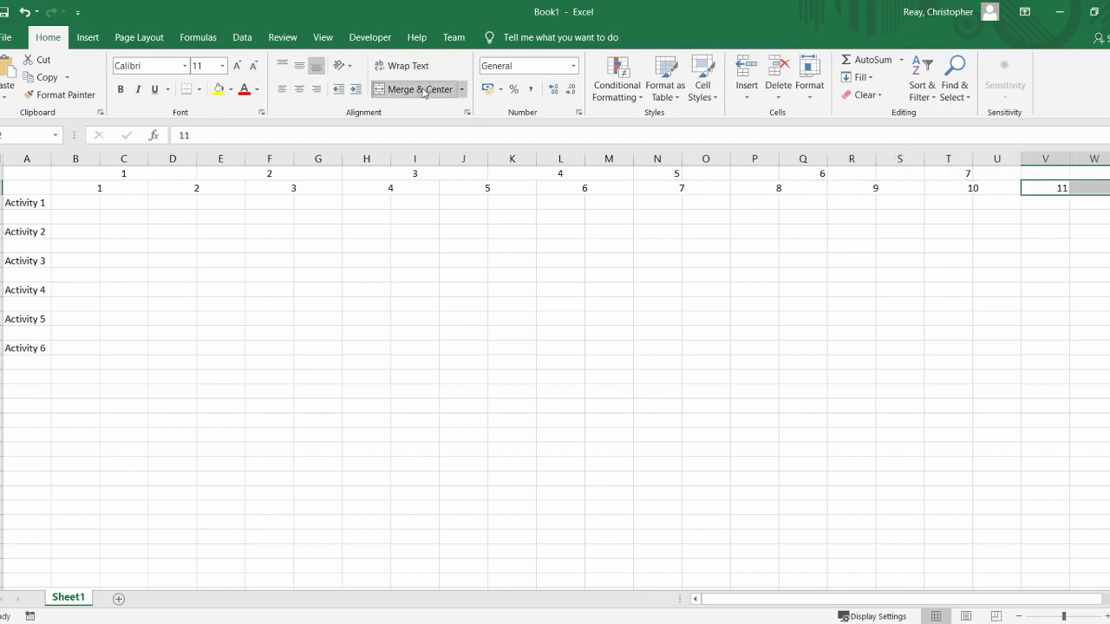
pyautogui.press('Right')
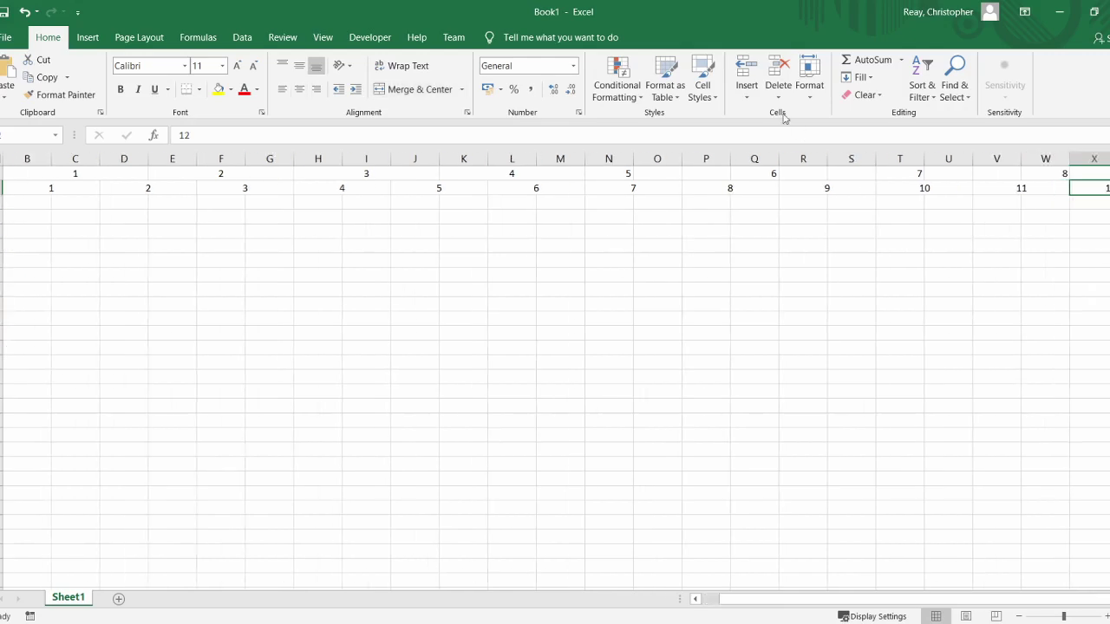
pyautogui.hotkey('shift', 'Right')
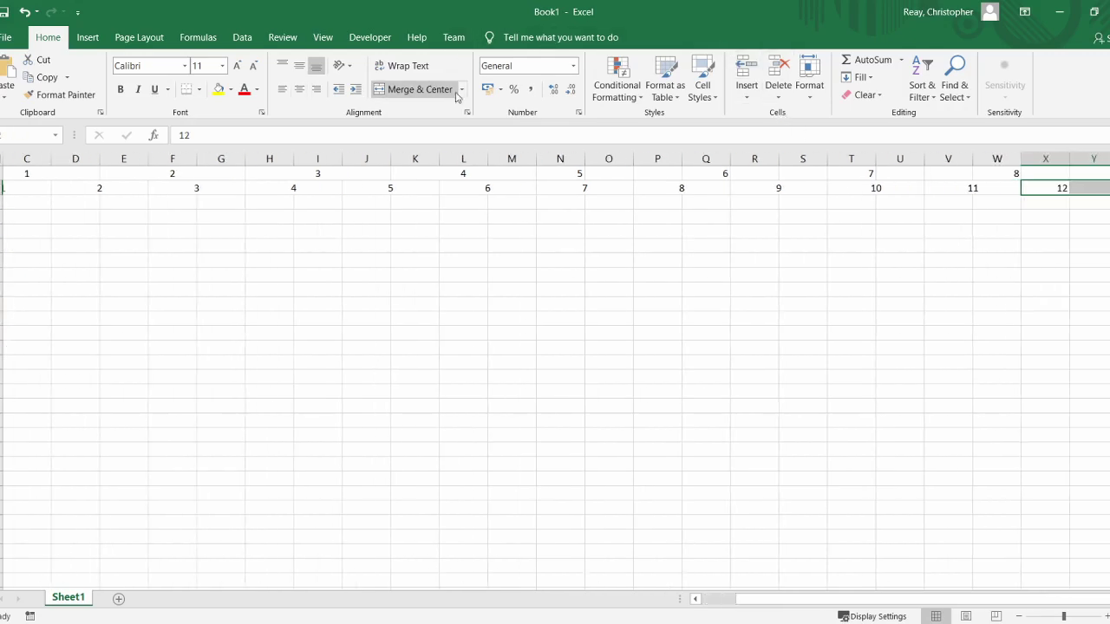
pyautogui.click(455, 92)
# Merge and centre sessions 5–8 across N1:P1, Q1:S1, T1:V1 and W1:Y1.
pyautogui.moveTo(569, 173); pyautogui.dragTo(656, 171)
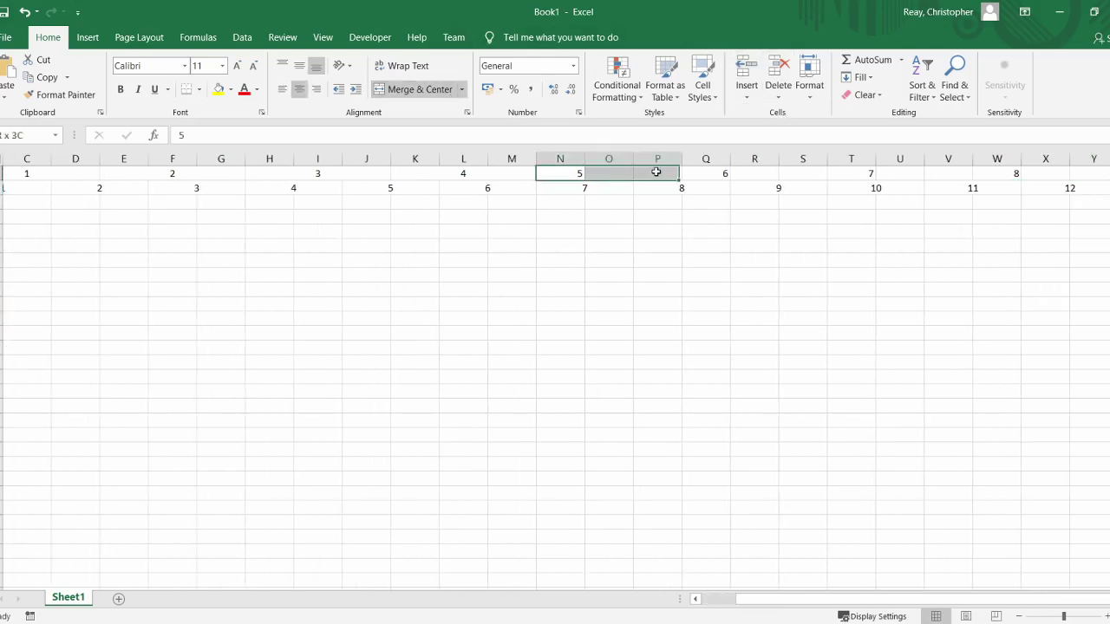
pyautogui.click(429, 92)
pyautogui.click(727, 175)
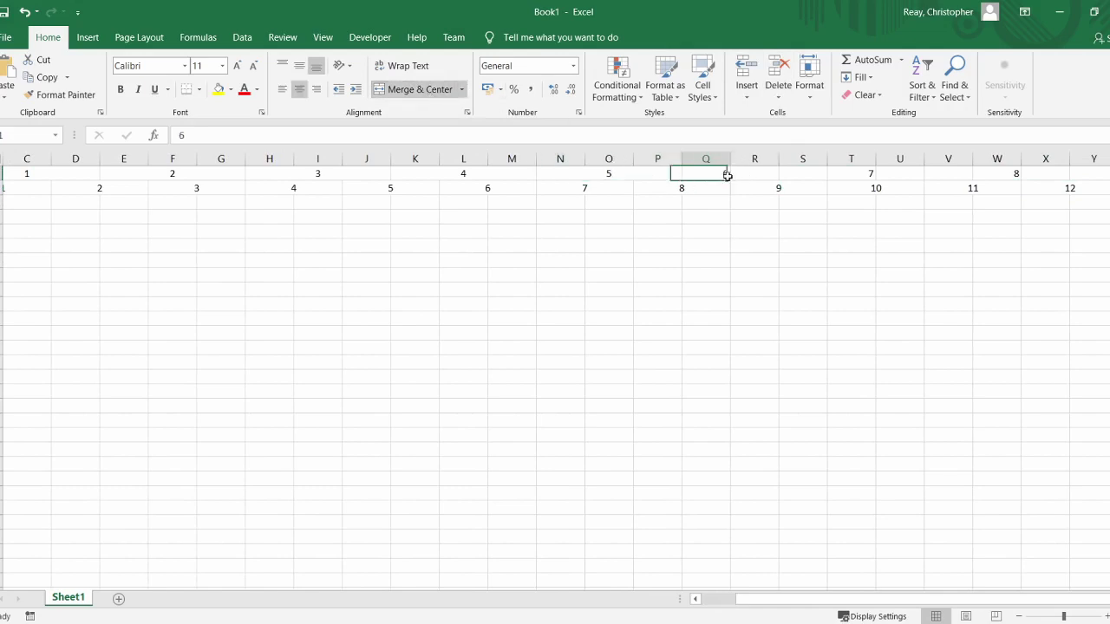
pyautogui.moveTo(727, 175); pyautogui.dragTo(790, 172)
pyautogui.click(420, 89)
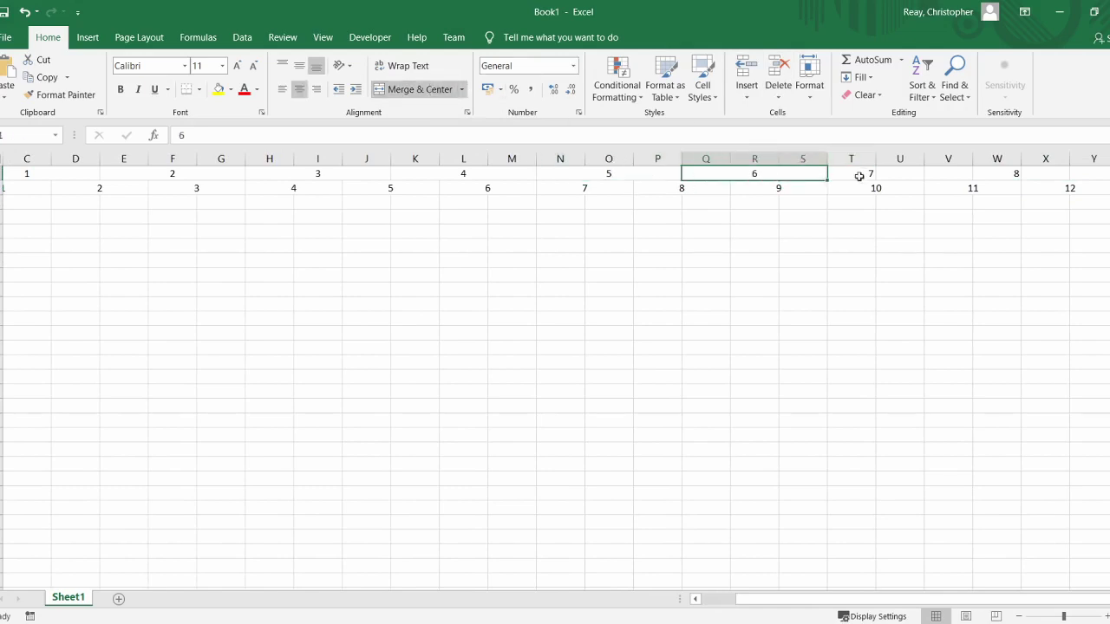
pyautogui.moveTo(859, 177); pyautogui.dragTo(937, 176)
pyautogui.click(429, 89)
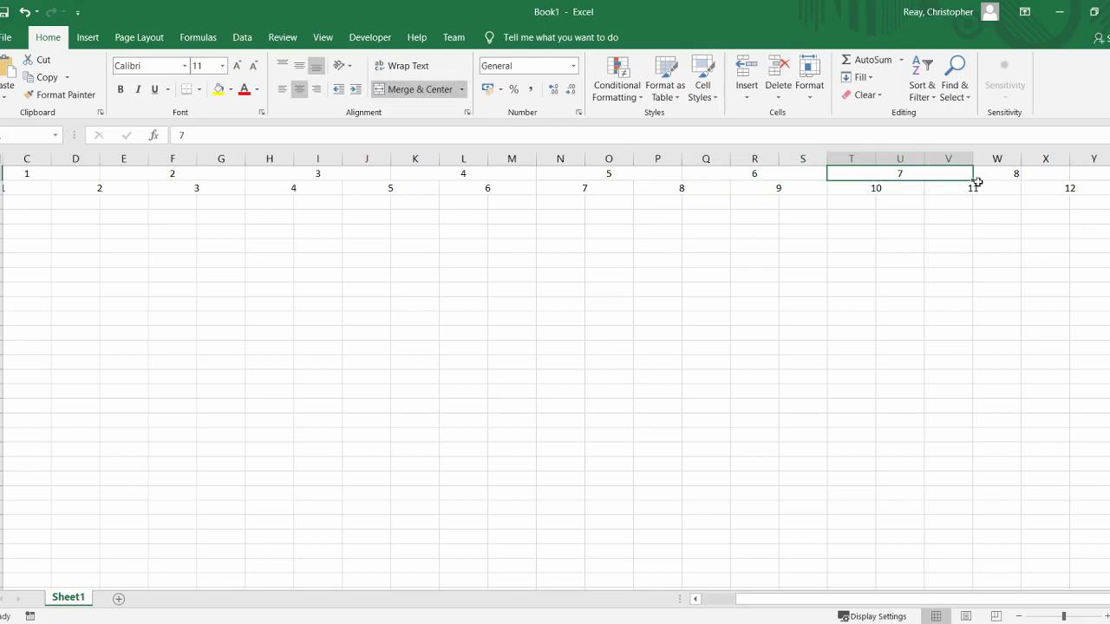
pyautogui.moveTo(1011, 174); pyautogui.dragTo(1088, 175)
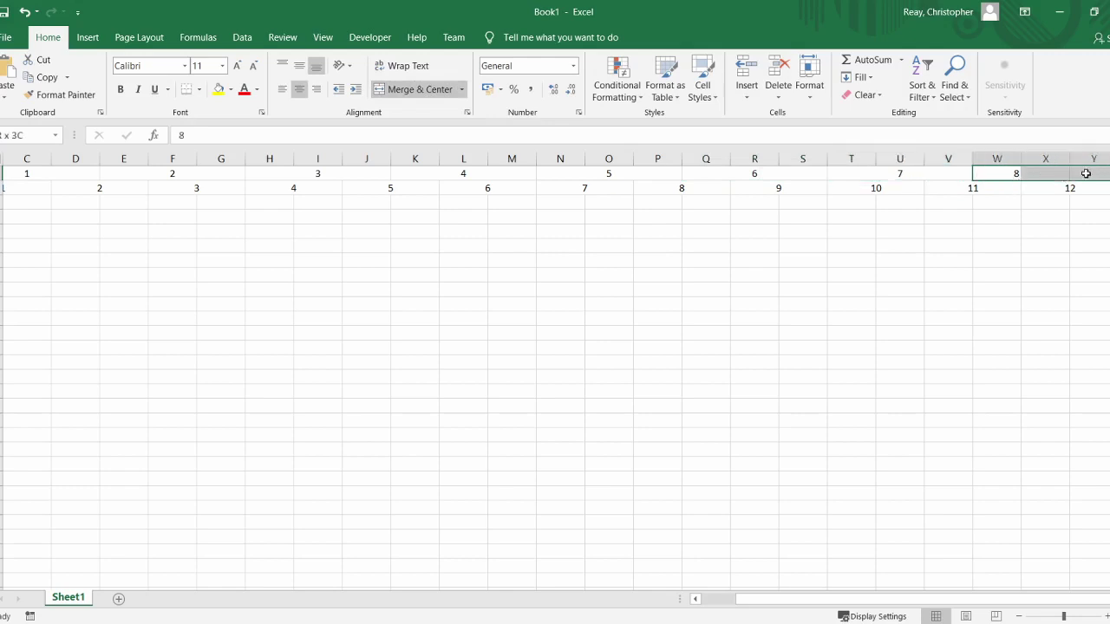
pyautogui.click(425, 90)
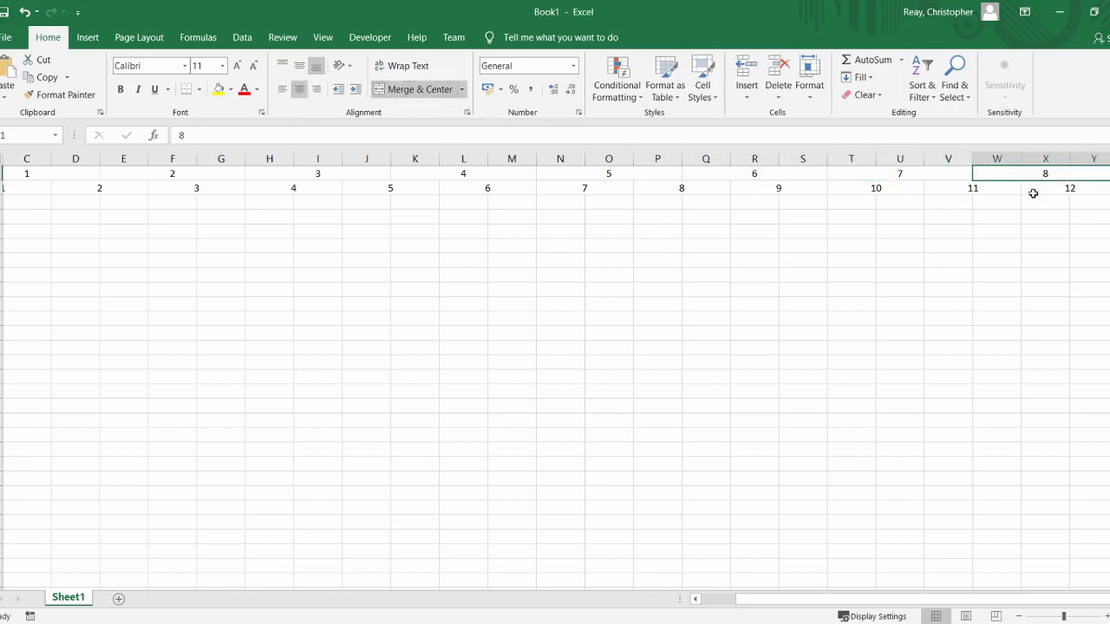
pyautogui.moveTo(1038, 173); pyautogui.dragTo(17, 350)
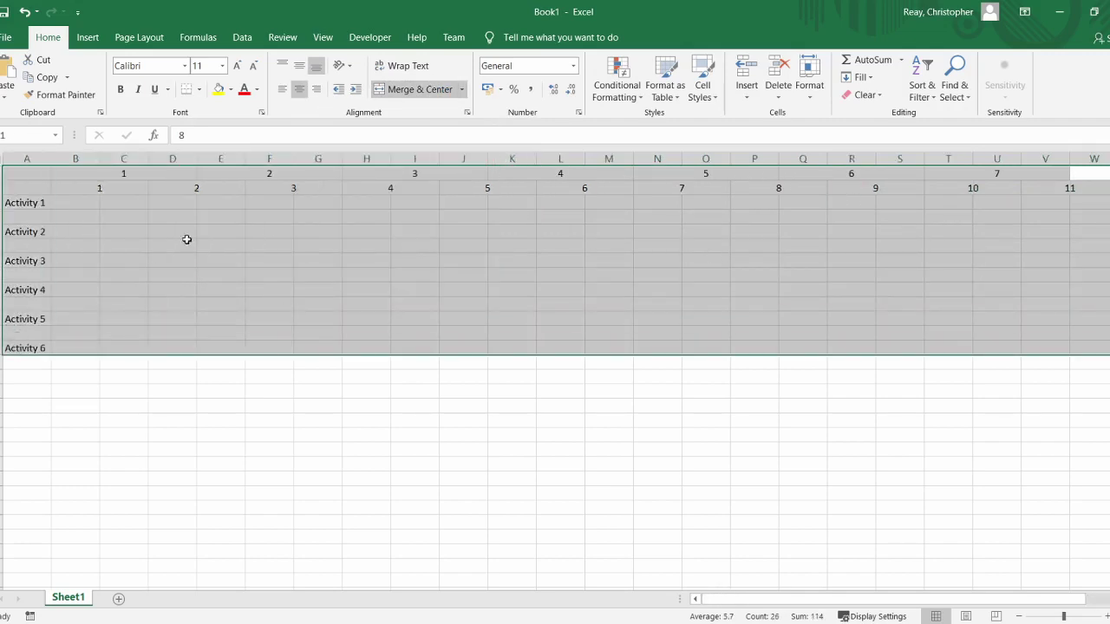
# Label A1 'Session Number' and A2 'Time (hours)', then autofit column A's width.
pyautogui.click(26, 178)
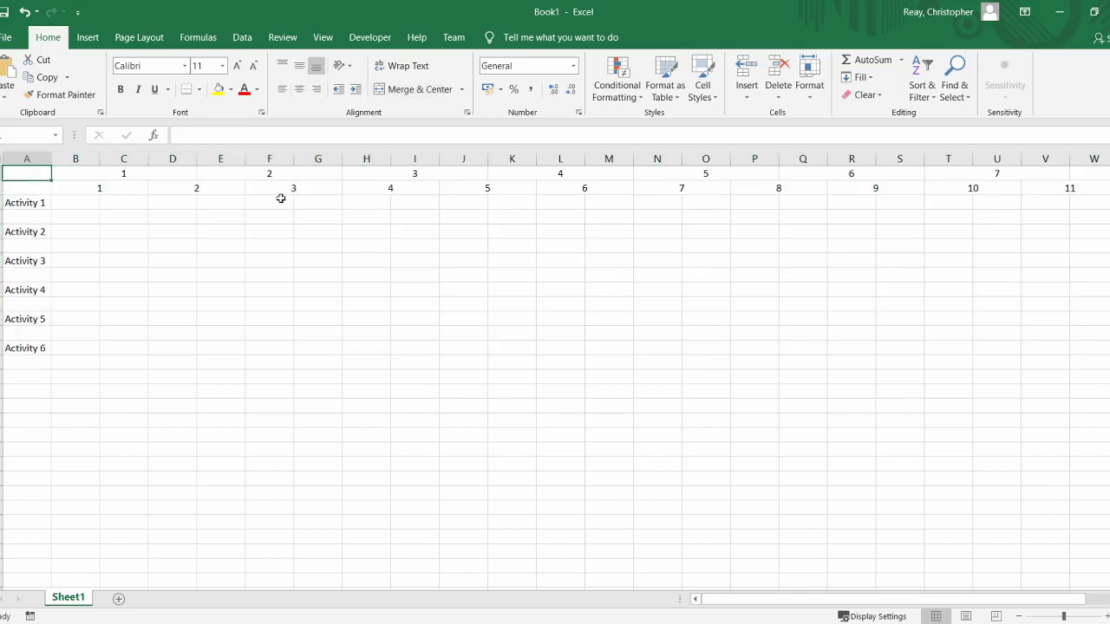
pyautogui.write('Session Number')
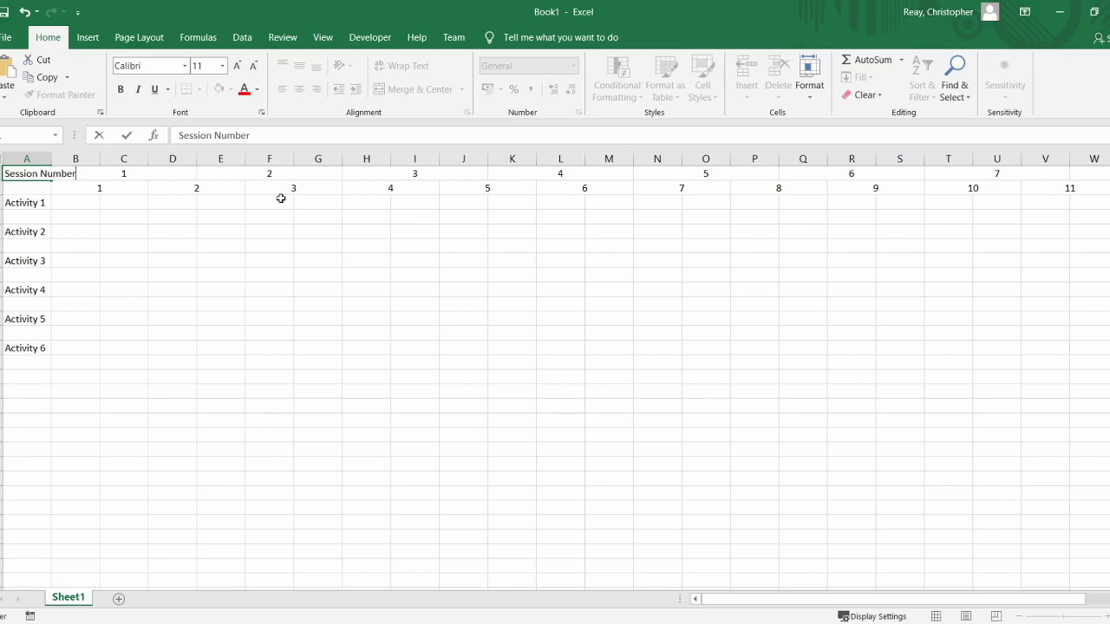
pyautogui.press('Return')
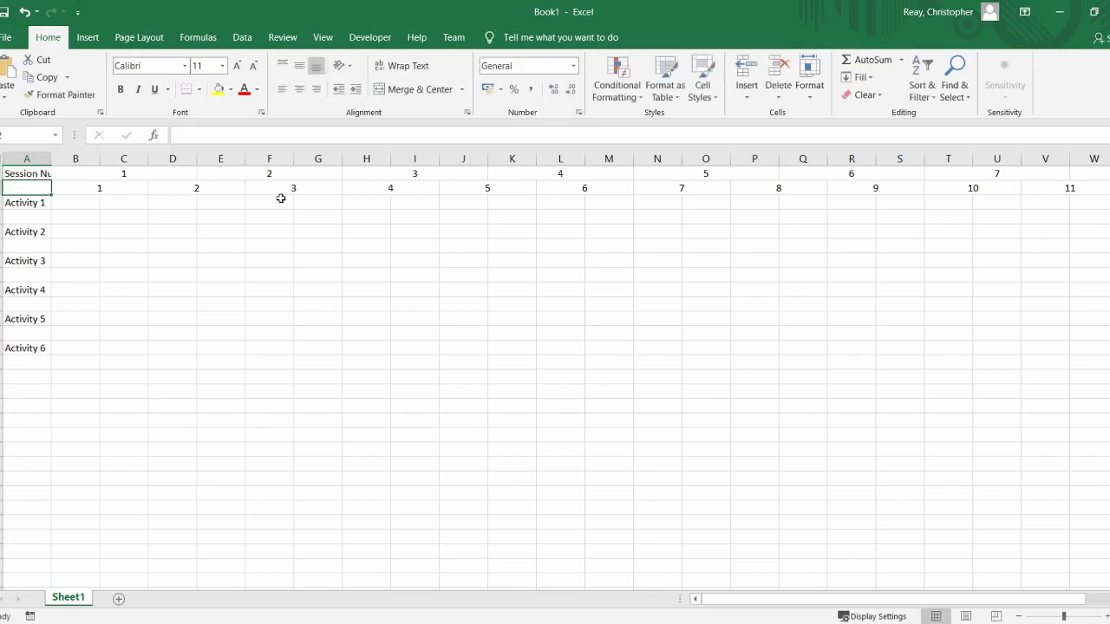
pyautogui.write('Time')
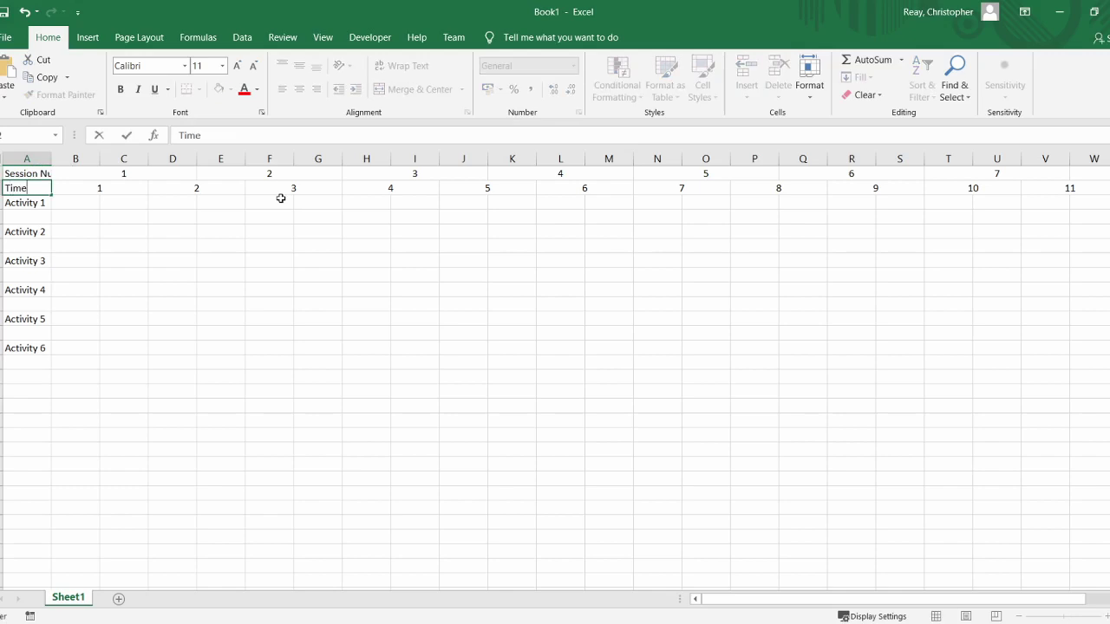
pyautogui.write(' (hour')
pyautogui.press('Return')
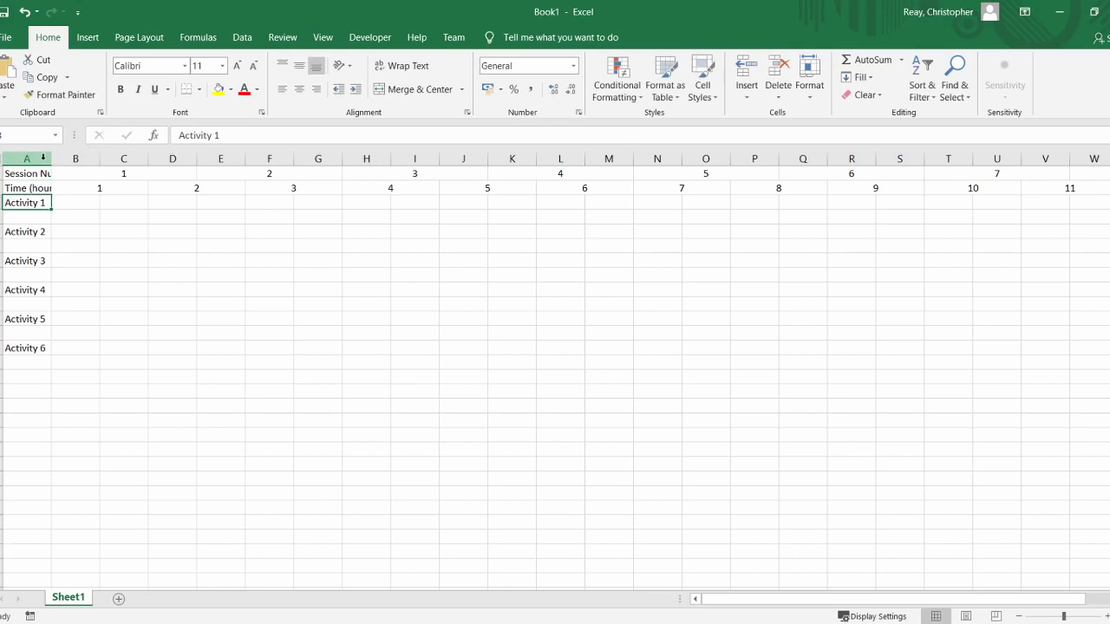
pyautogui.doubleClick(50, 161)
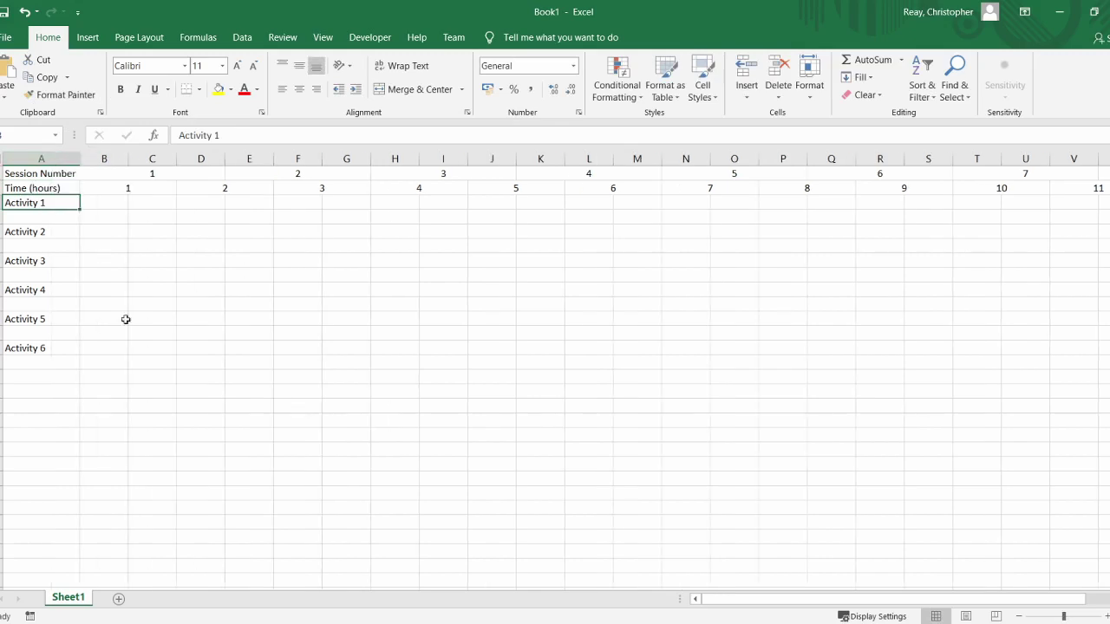
# Shrink columns B through Y to one narrow uniform width.
pyautogui.click(105, 158)
pyautogui.moveTo(736, 600); pyautogui.dragTo(804, 598)
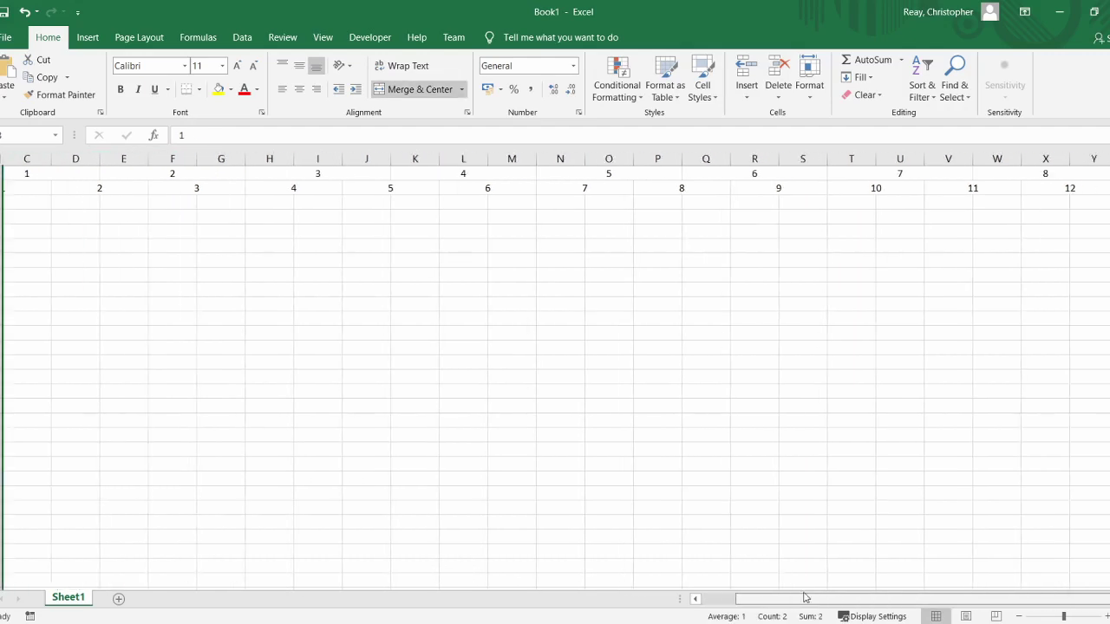
pyautogui.keyDown('shift'); pyautogui.click(1092, 158); pyautogui.keyUp('shift')
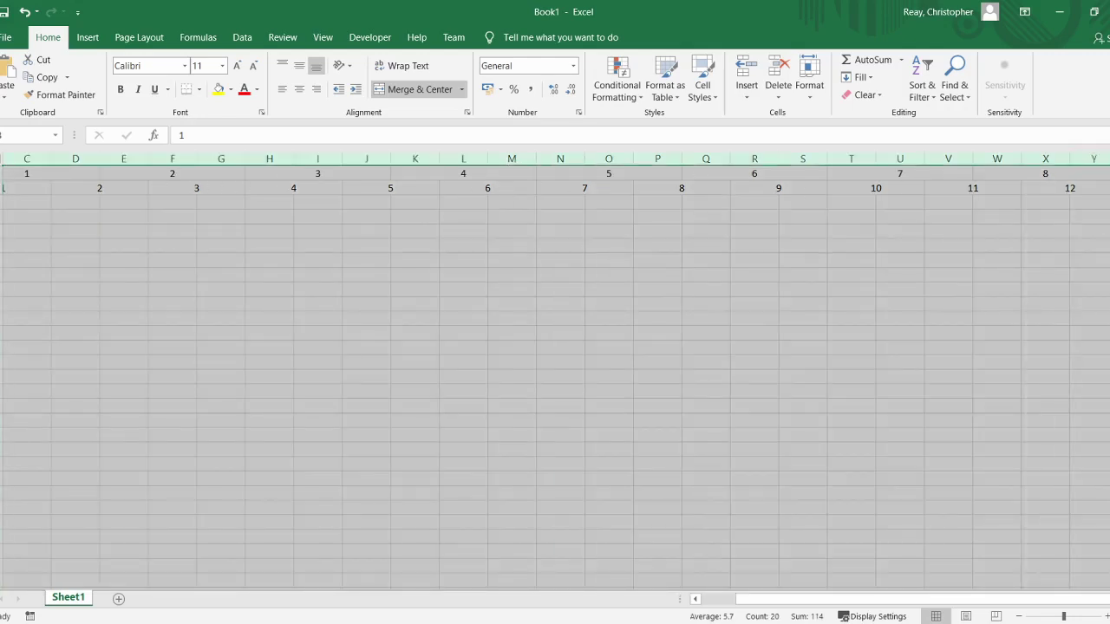
pyautogui.moveTo(1108, 159); pyautogui.dragTo(392, 158)
pyautogui.click(334, 217)
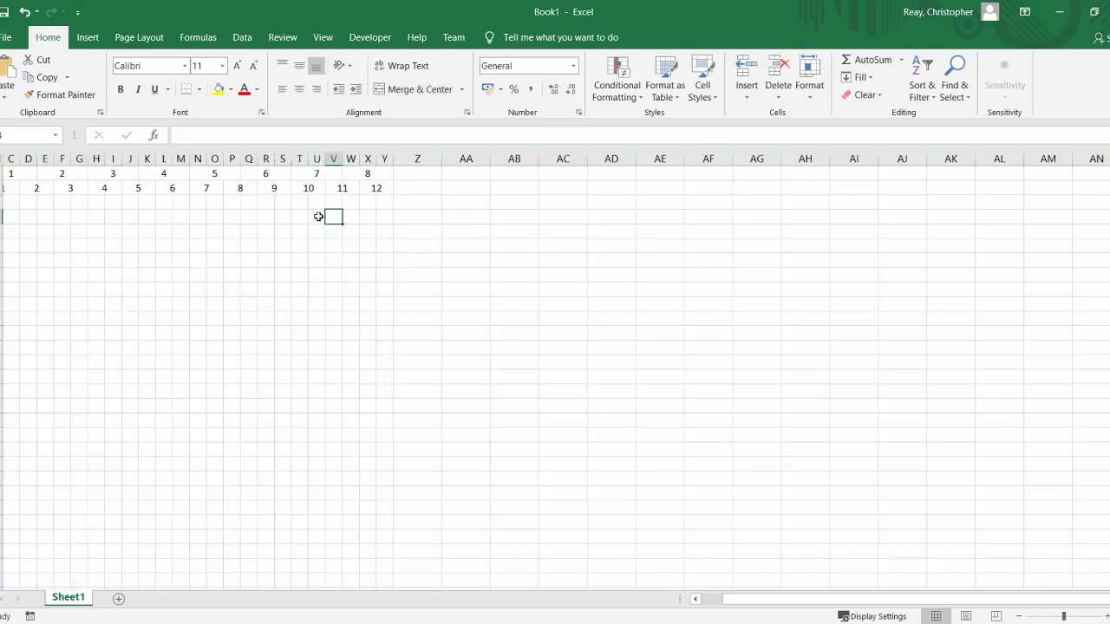
pyautogui.press('Home')
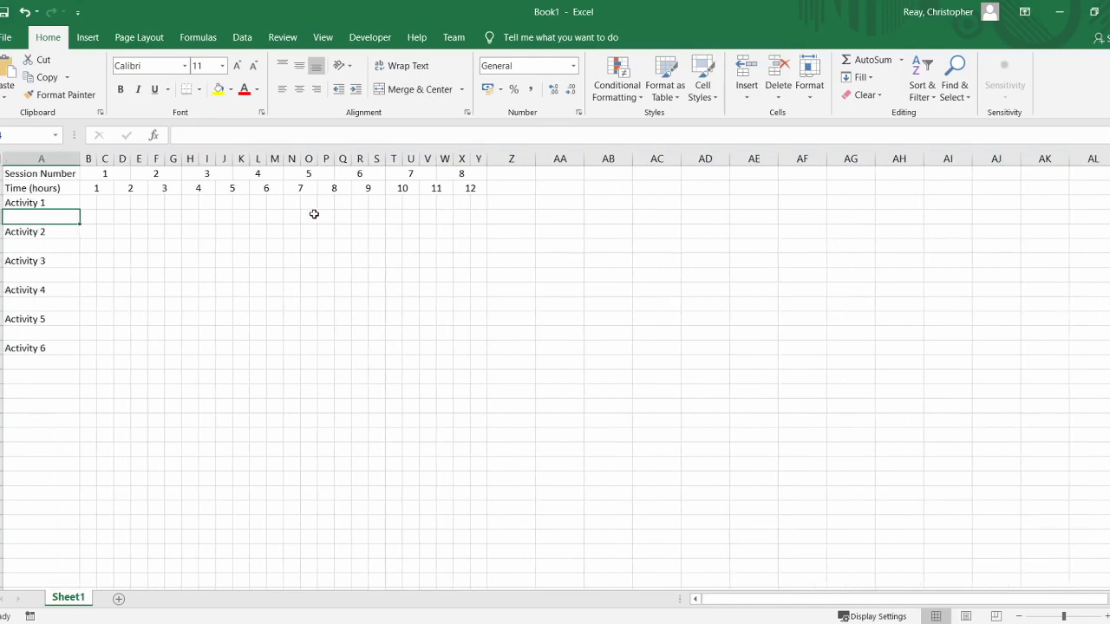
# Apply All Borders to the table range A1:Y14.
pyautogui.press('Up')
pyautogui.press('Up')
pyautogui.press('Up')
pyautogui.hotkey('shift', 'Down')
pyautogui.hotkey('shift', 'Down')
pyautogui.hotkey('shift', 'Down')
pyautogui.hotkey('shift', 'Down')
pyautogui.hotkey('shift', 'Down')
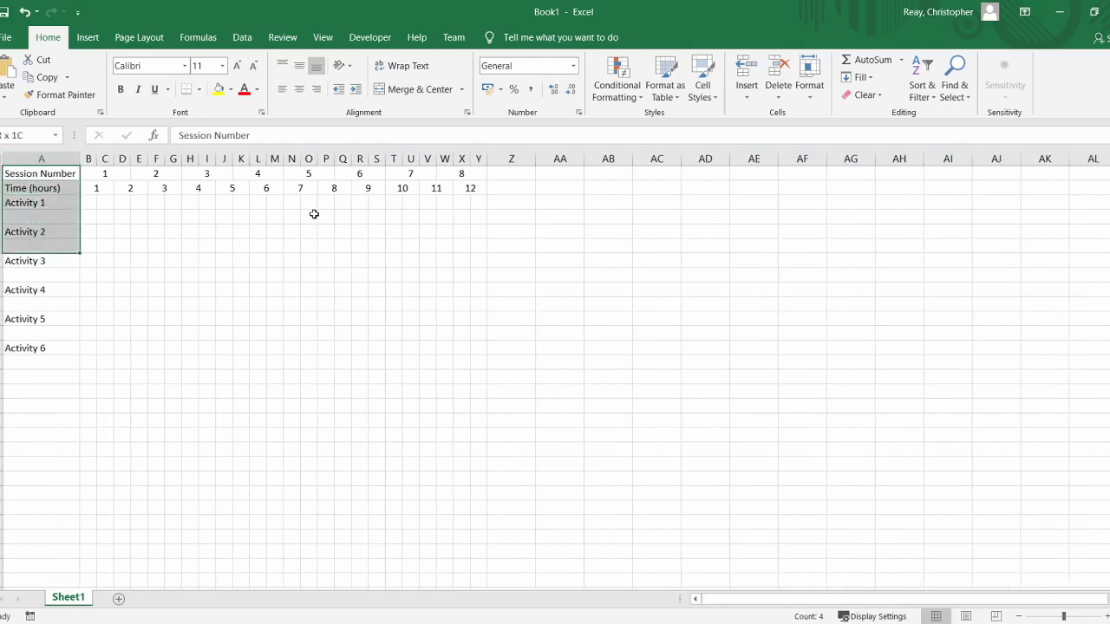
pyautogui.hotkey('shift', 'Down')
pyautogui.hotkey('shift', 'Down')
pyautogui.hotkey('shift', 'Down')
pyautogui.hotkey('shift', 'Down')
pyautogui.hotkey('shift', 'Down')
pyautogui.hotkey('shift', 'Down')
pyautogui.hotkey('shift', 'Down')
pyautogui.hotkey('shift', 'Down')
pyautogui.hotkey('shift', 'Right')
pyautogui.hotkey('shift', 'Right')
pyautogui.hotkey('shift', 'Right')
pyautogui.hotkey('shift', 'Right')
pyautogui.hotkey('shift', 'Right')
pyautogui.hotkey('shift', 'Right')
pyautogui.hotkey('shift', 'Right')
pyautogui.hotkey('shift', 'Right')
pyautogui.hotkey('shift', 'Right')
pyautogui.hotkey('shift', 'Right')
pyautogui.hotkey('shift', 'Right')
pyautogui.hotkey('shift', 'Right')
pyautogui.hotkey('shift', 'Right')
pyautogui.hotkey('shift', 'Right')
pyautogui.hotkey('shift', 'Right')
pyautogui.hotkey('shift', 'Right')
pyautogui.hotkey('shift', 'Right')
pyautogui.hotkey('shift', 'Right')
pyautogui.hotkey('shift', 'Right')
pyautogui.hotkey('shift', 'Right')
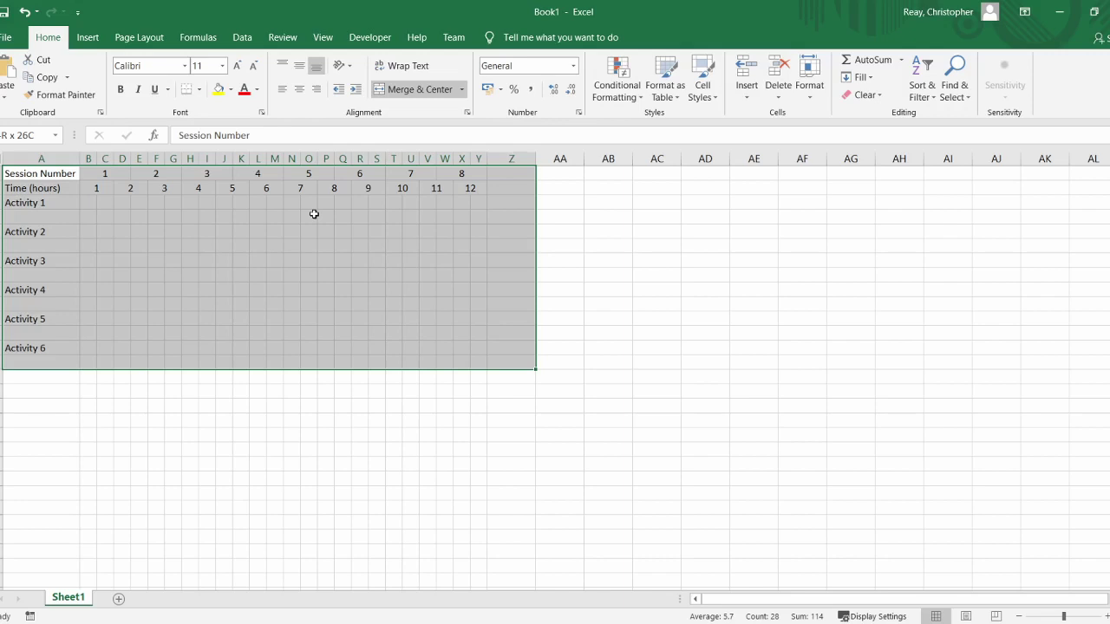
pyautogui.hotkey('shift', 'Left')
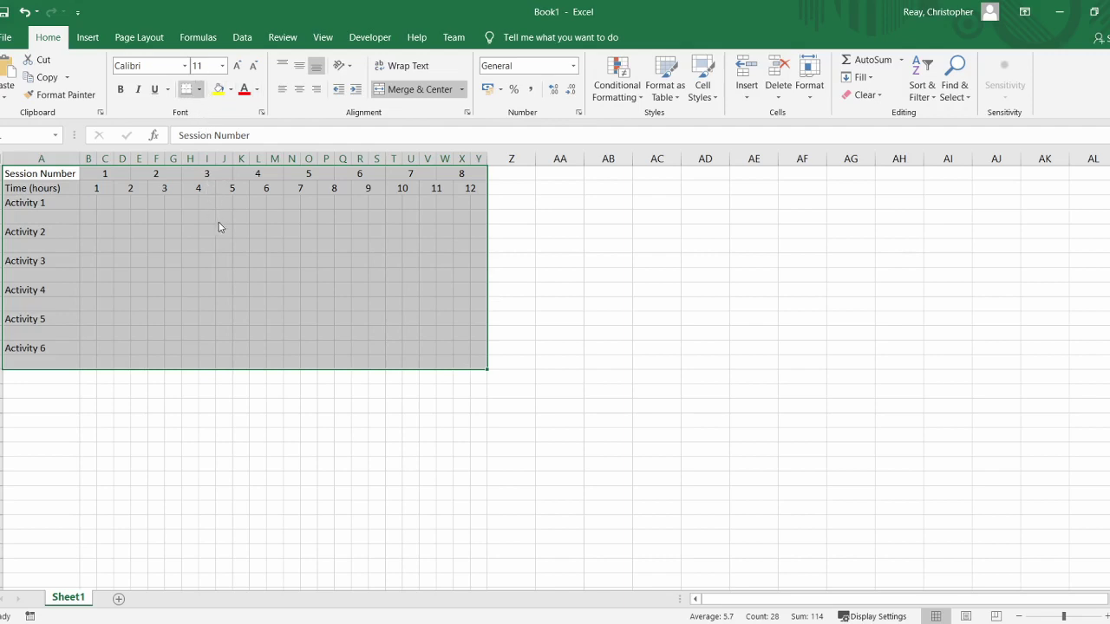
pyautogui.click(190, 289)
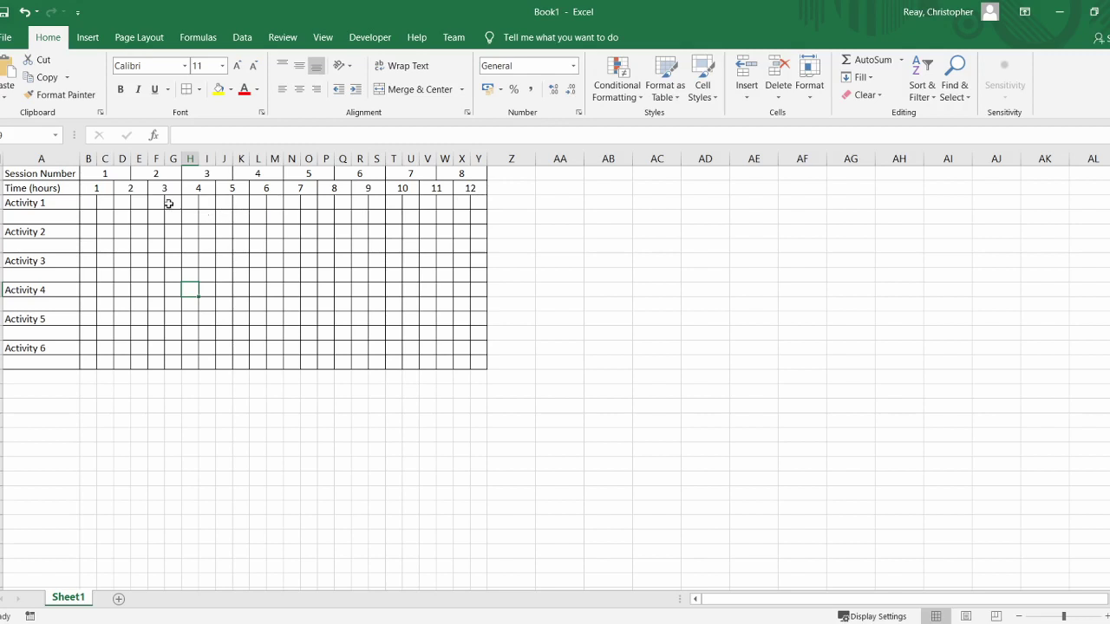
# Increase the font size of the table A1:Y14 to 14.
pyautogui.moveTo(54, 173); pyautogui.dragTo(456, 362)
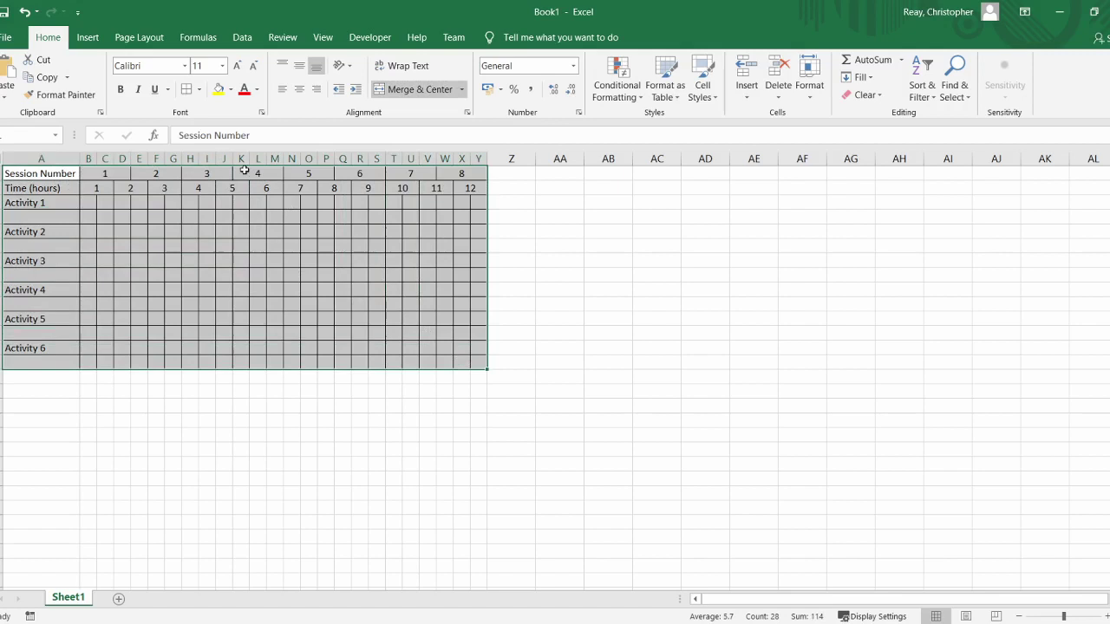
pyautogui.click(235, 67)
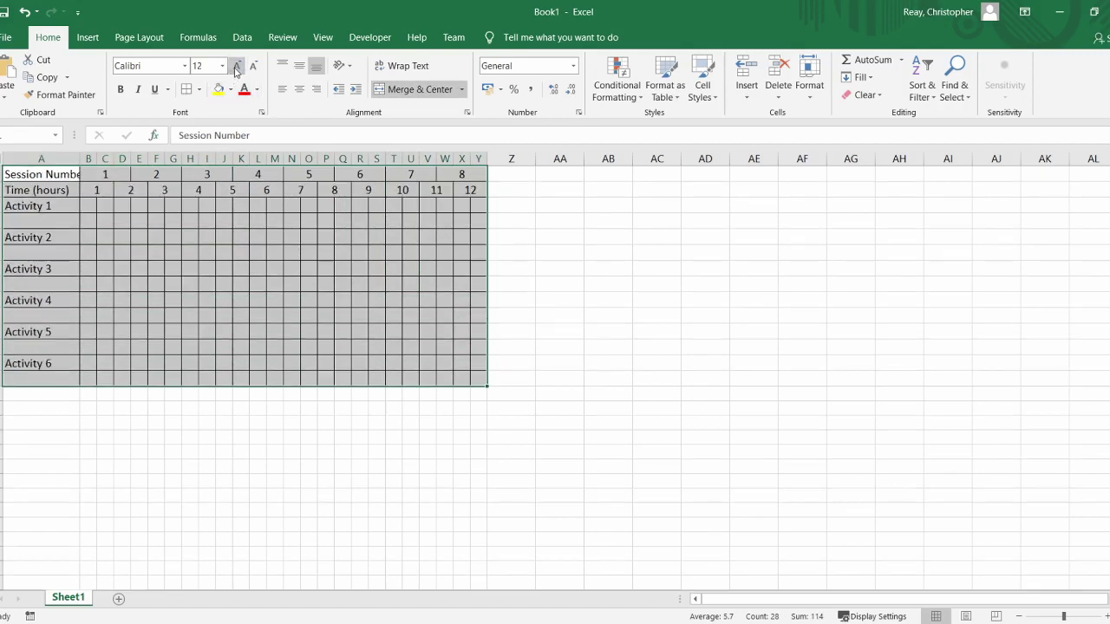
pyautogui.click(235, 67)
pyautogui.click(44, 222)
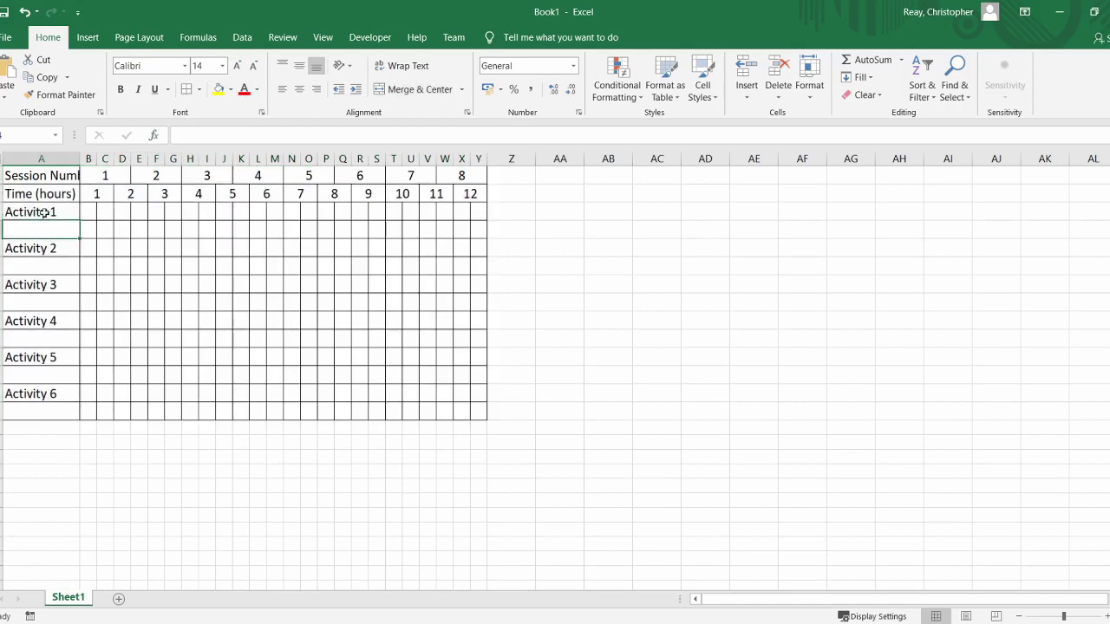
# Autofit columns A to Y so Session Number shows in full.
pyautogui.click(41, 159)
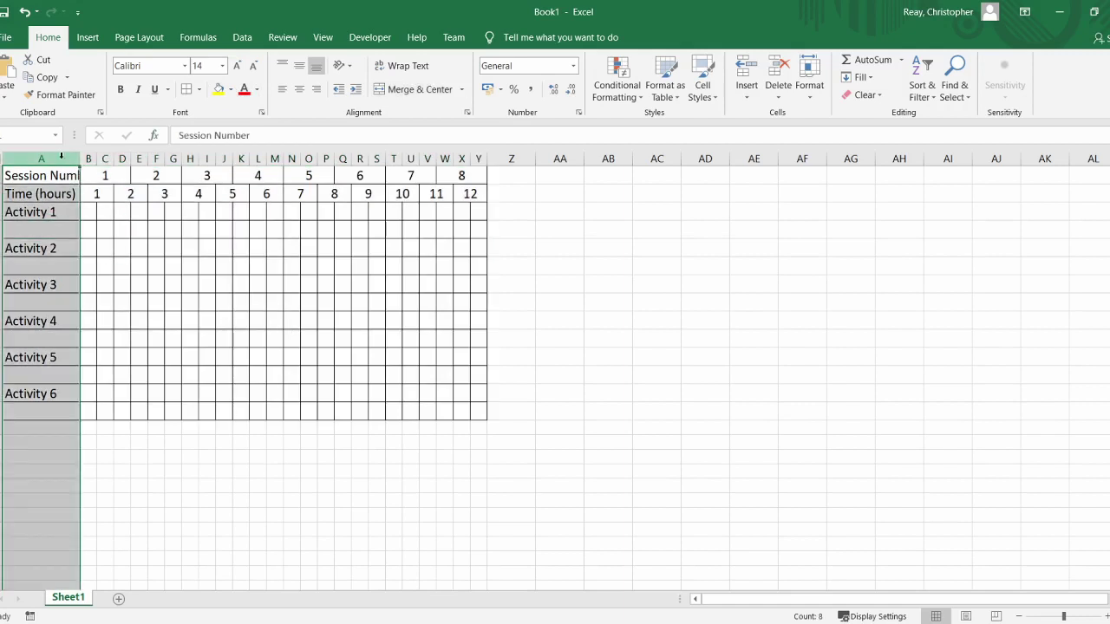
pyautogui.keyDown('shift'); pyautogui.click(481, 159); pyautogui.keyUp('shift')
pyautogui.doubleClick(489, 159)
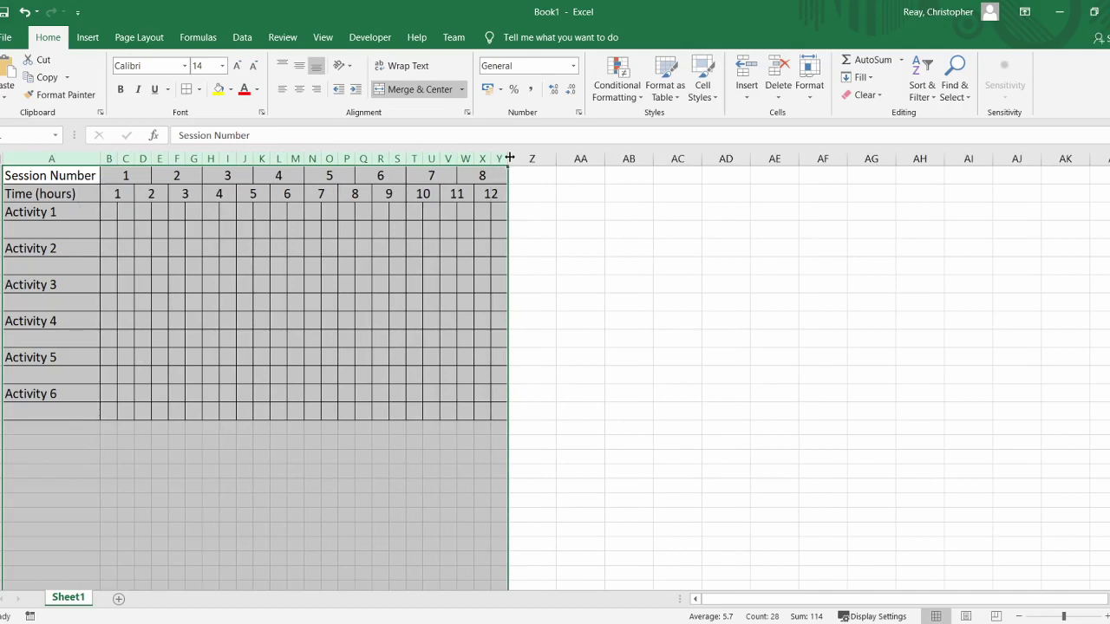
pyautogui.click(155, 274)
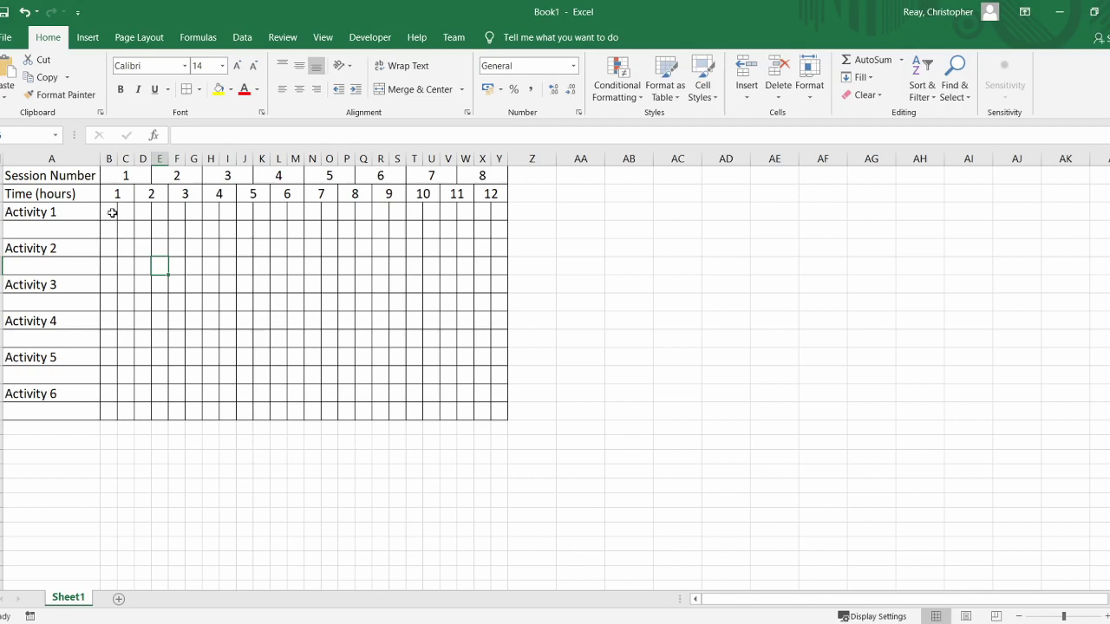
# Fill the Activity 1–3 hour cells dark blue: B–D, E–G and H–L.
pyautogui.moveTo(107, 209); pyautogui.dragTo(143, 214)
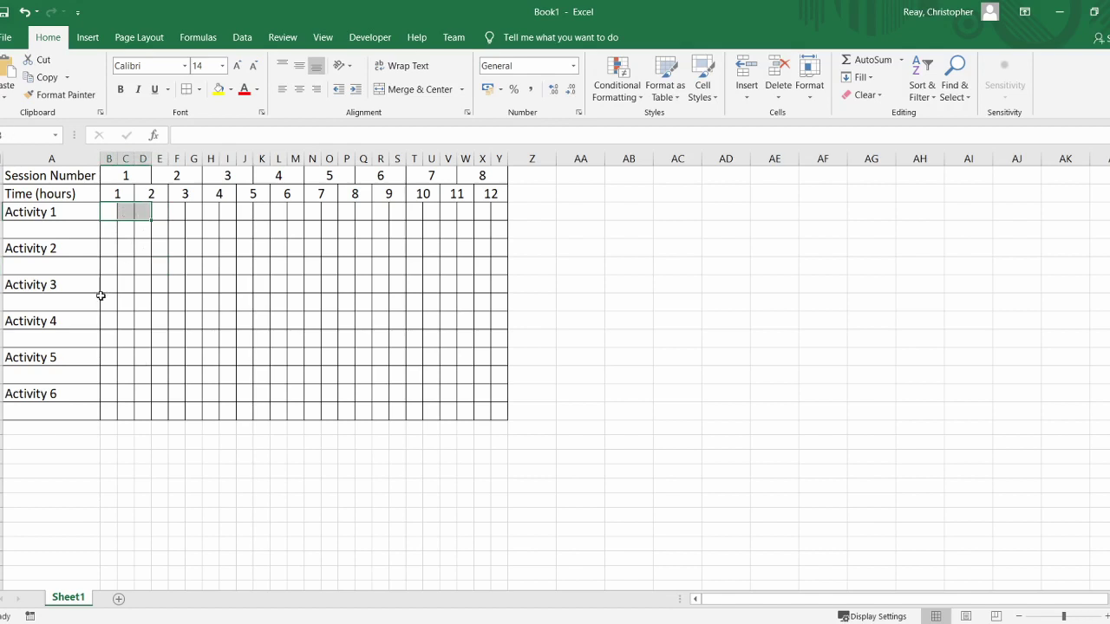
pyautogui.click(222, 90)
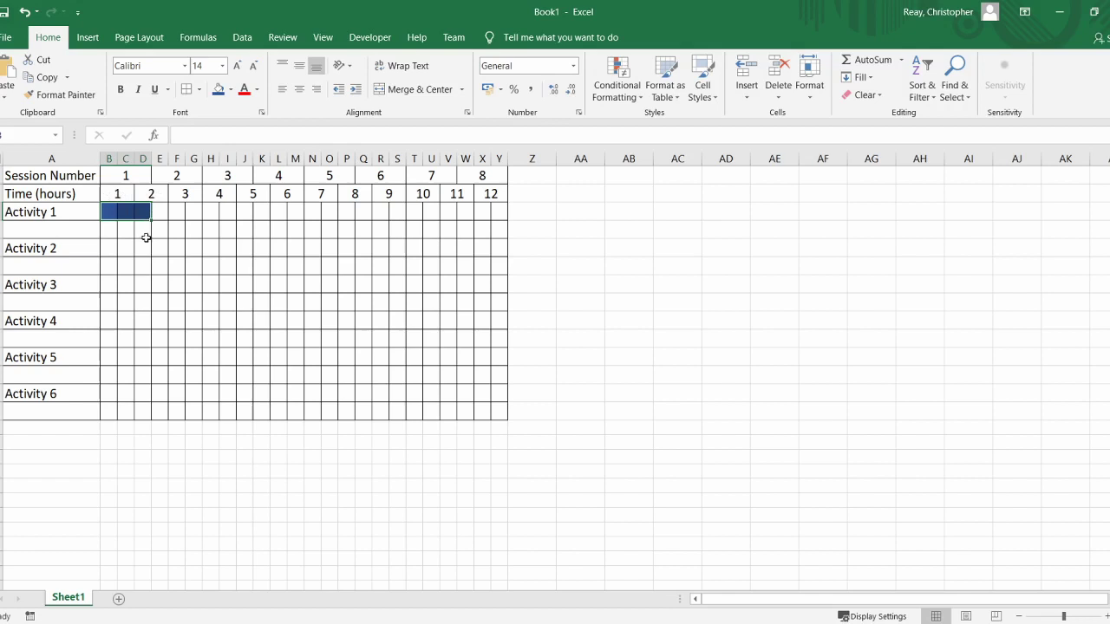
pyautogui.moveTo(154, 241); pyautogui.dragTo(194, 246)
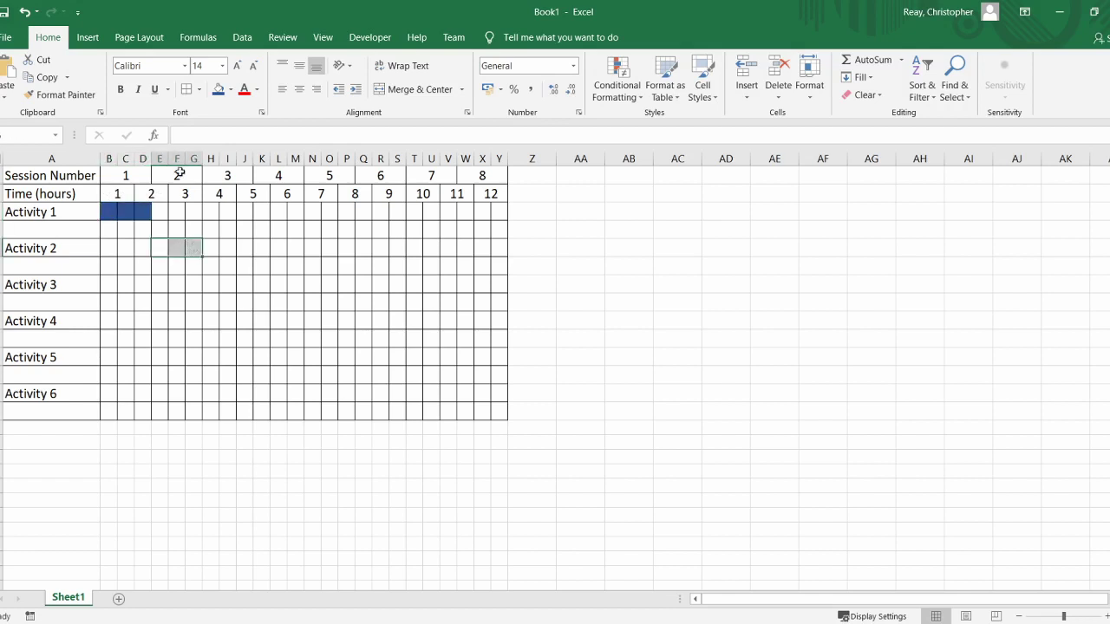
pyautogui.click(218, 90)
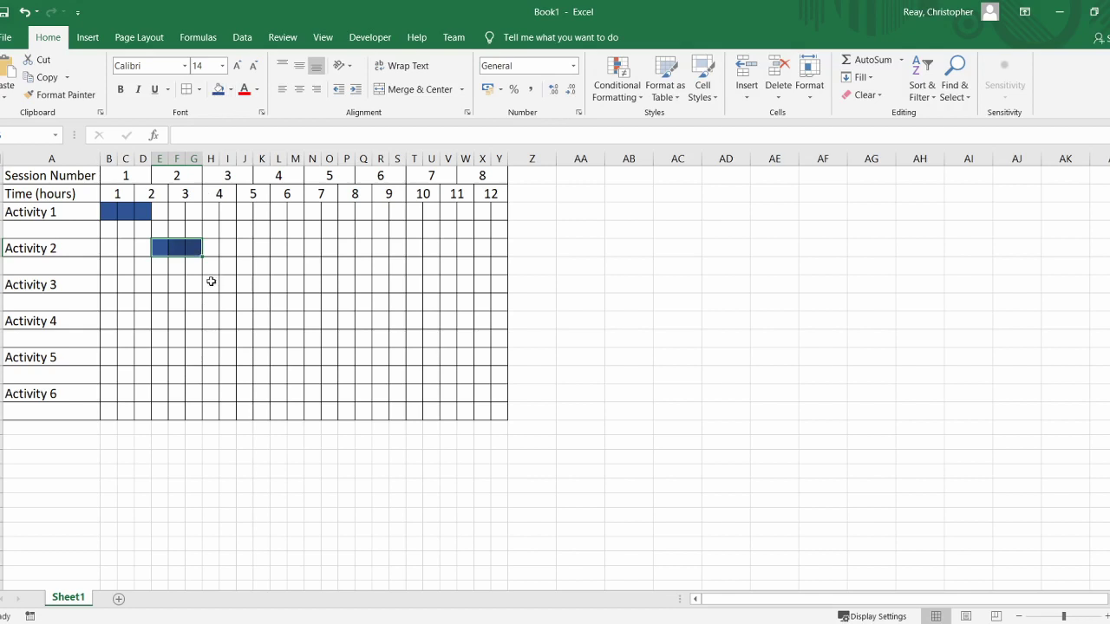
pyautogui.moveTo(211, 281); pyautogui.dragTo(276, 283)
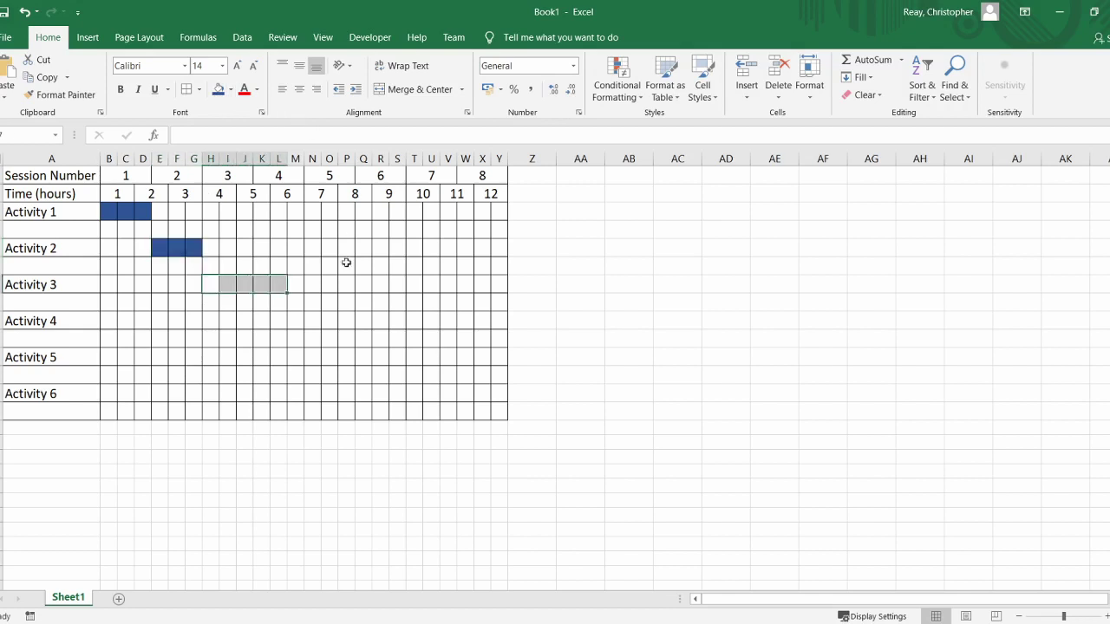
pyautogui.click(219, 89)
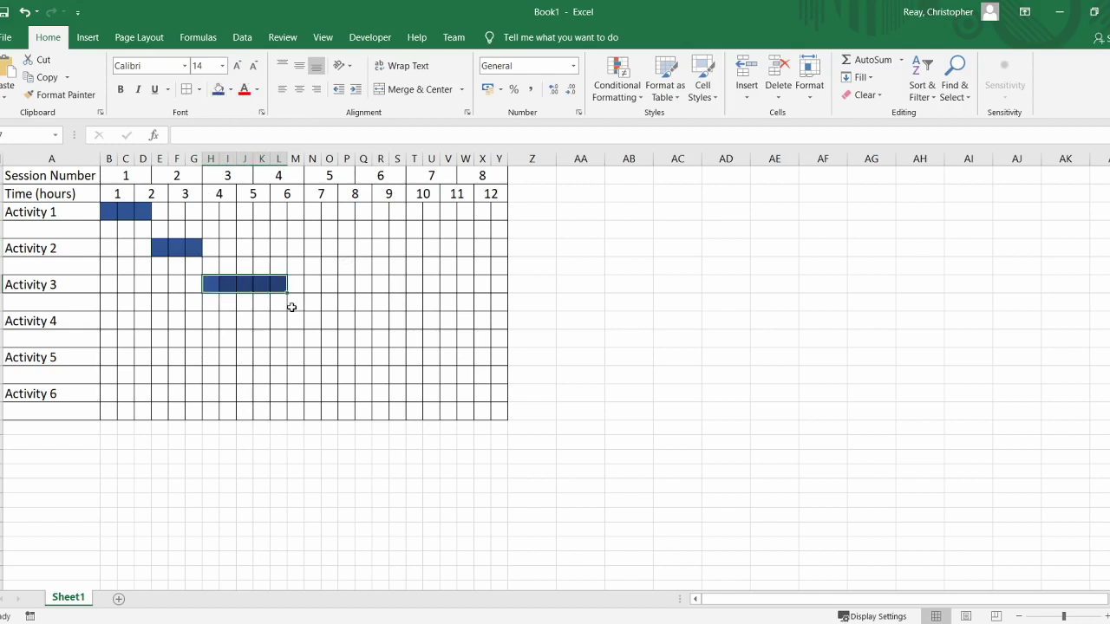
# Fill the Activity 4–6 hour cells dark blue: M–Q, R–T and U–Y.
pyautogui.moveTo(292, 319); pyautogui.dragTo(365, 319)
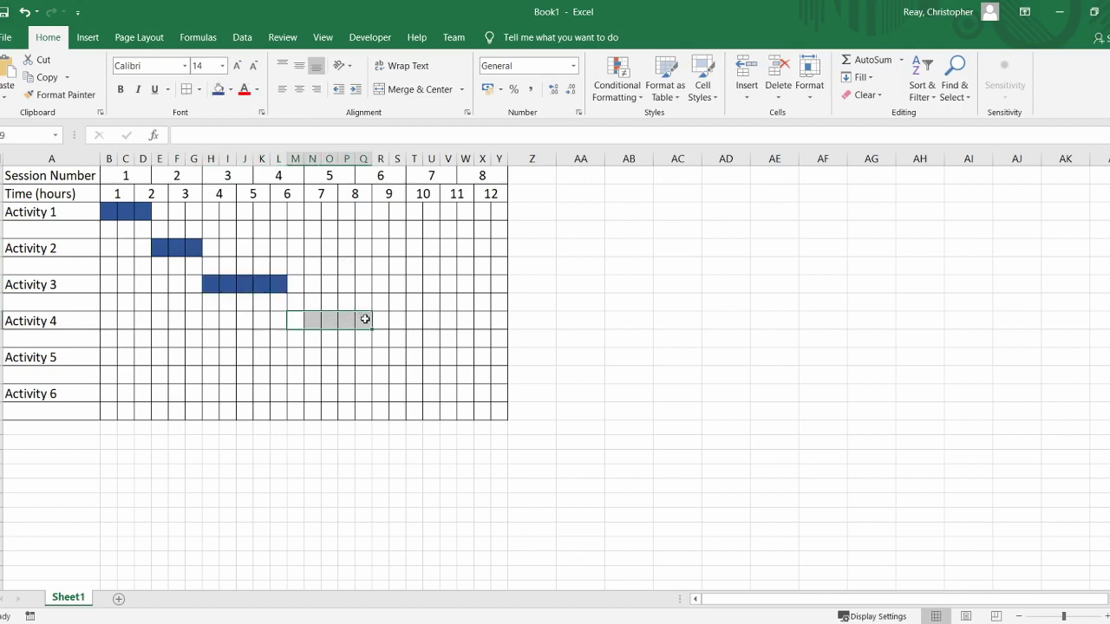
pyautogui.click(219, 90)
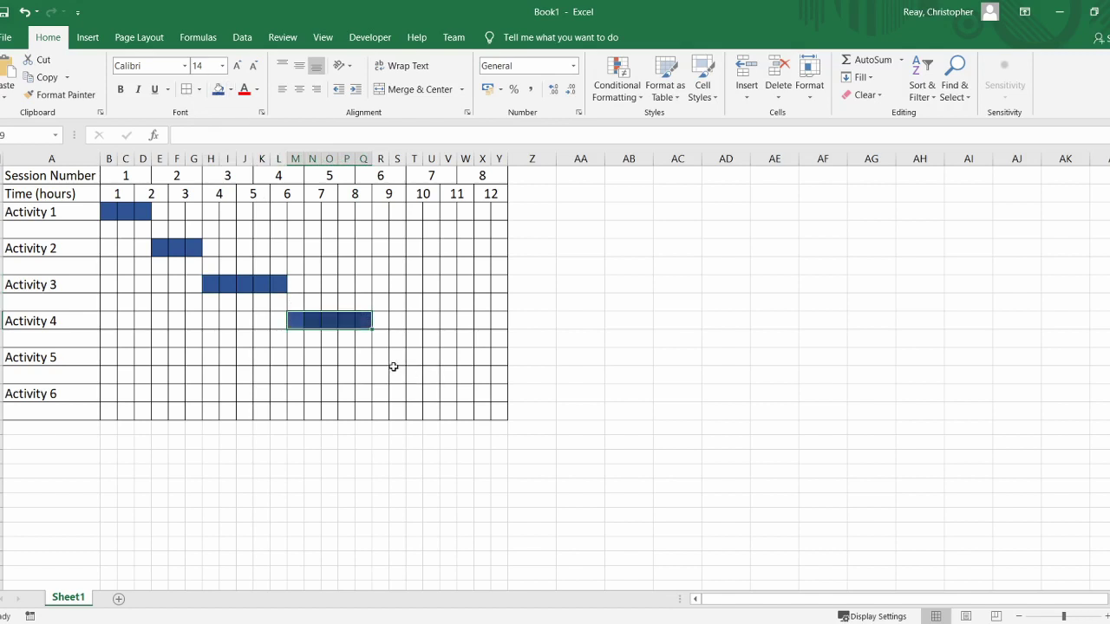
pyautogui.moveTo(379, 360); pyautogui.dragTo(413, 357)
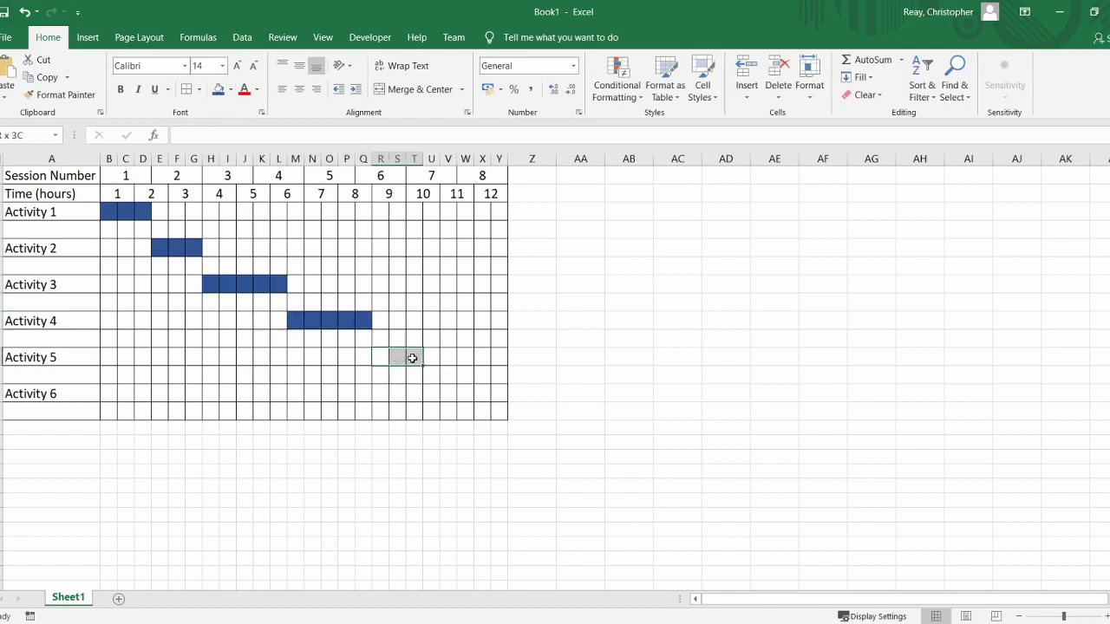
pyautogui.click(217, 88)
pyautogui.moveTo(431, 394); pyautogui.dragTo(499, 395)
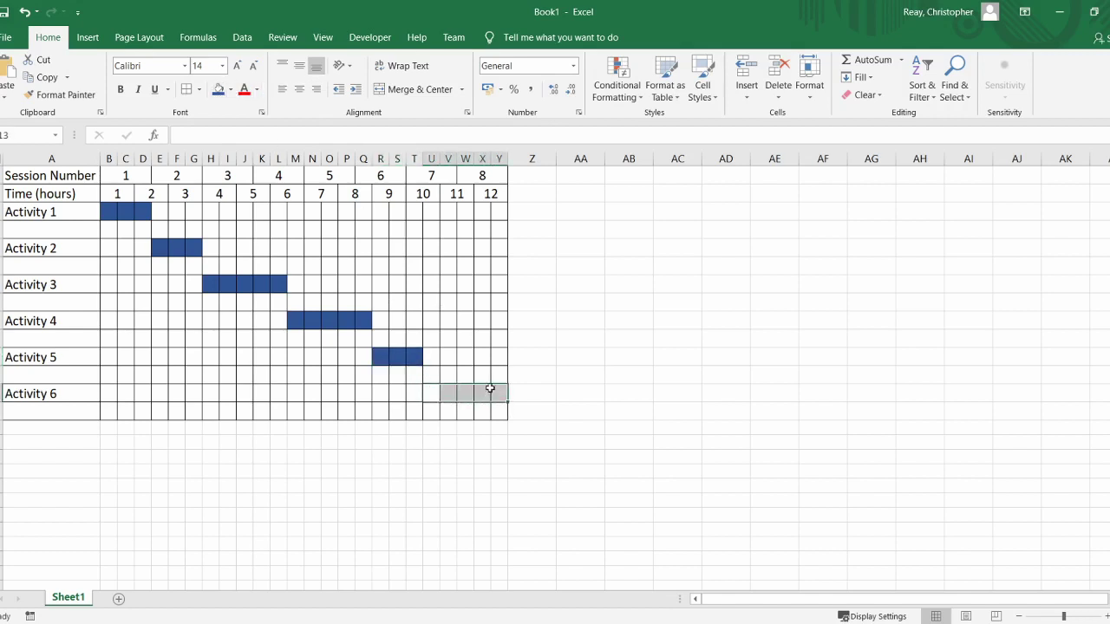
pyautogui.click(218, 89)
pyautogui.click(309, 412)
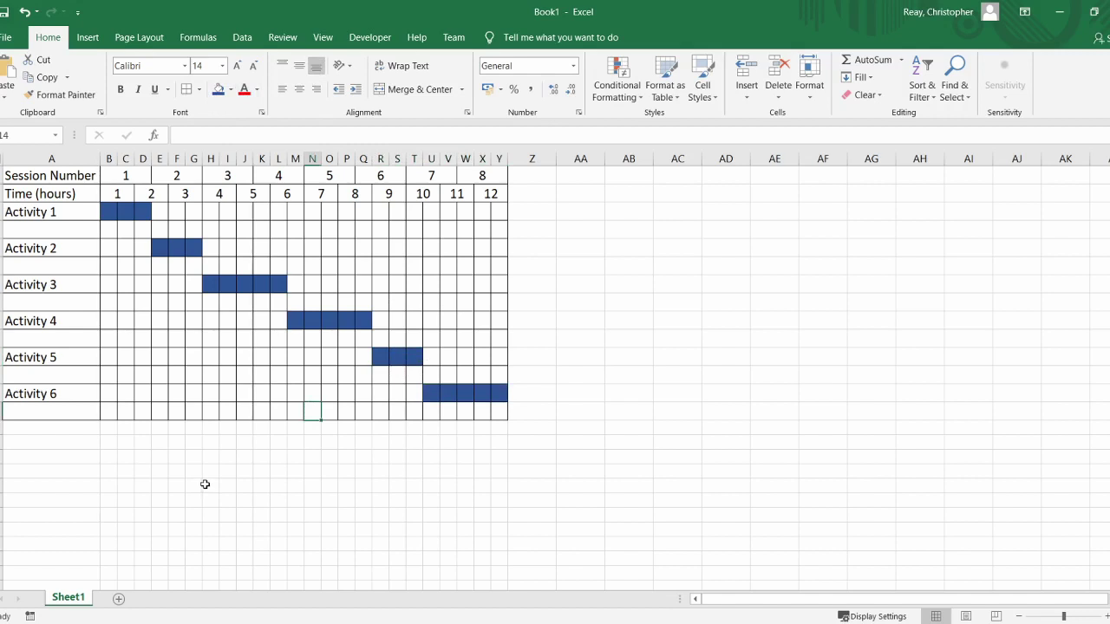
pyautogui.click(109, 229)
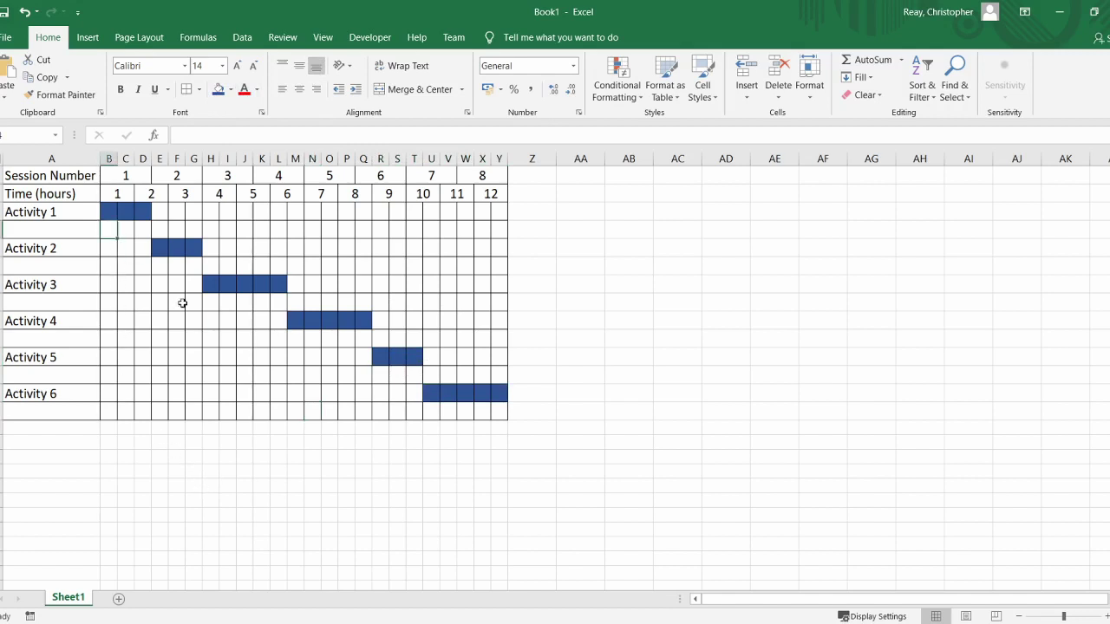
# Shade B5 and C7:E7 yellow beneath the Activity 1 and 2 bars.
pyautogui.click(224, 90)
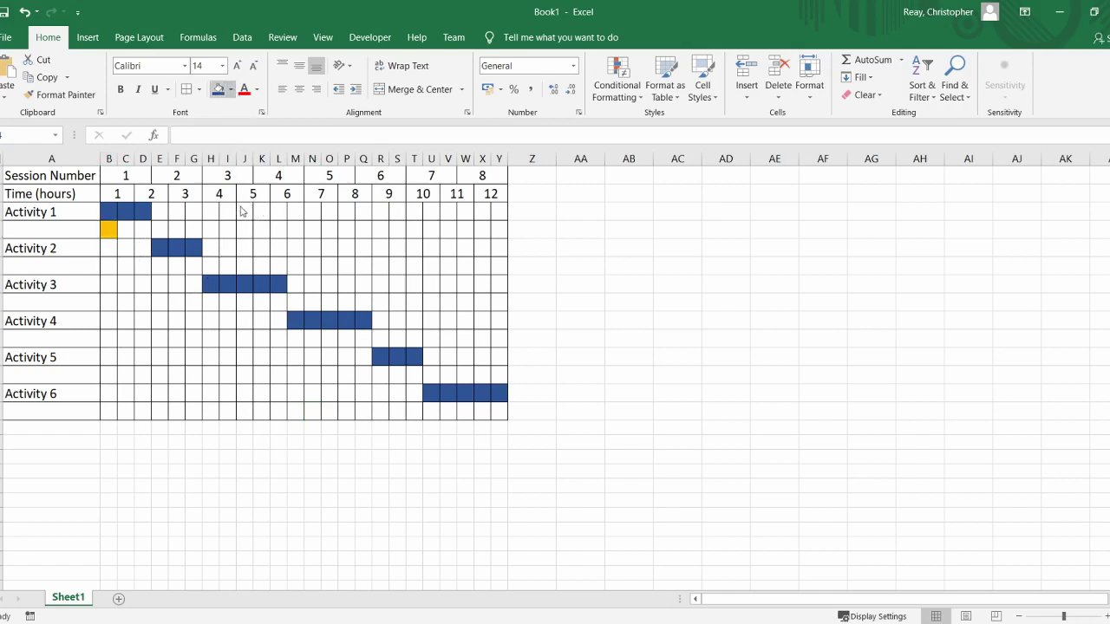
pyautogui.click(251, 212)
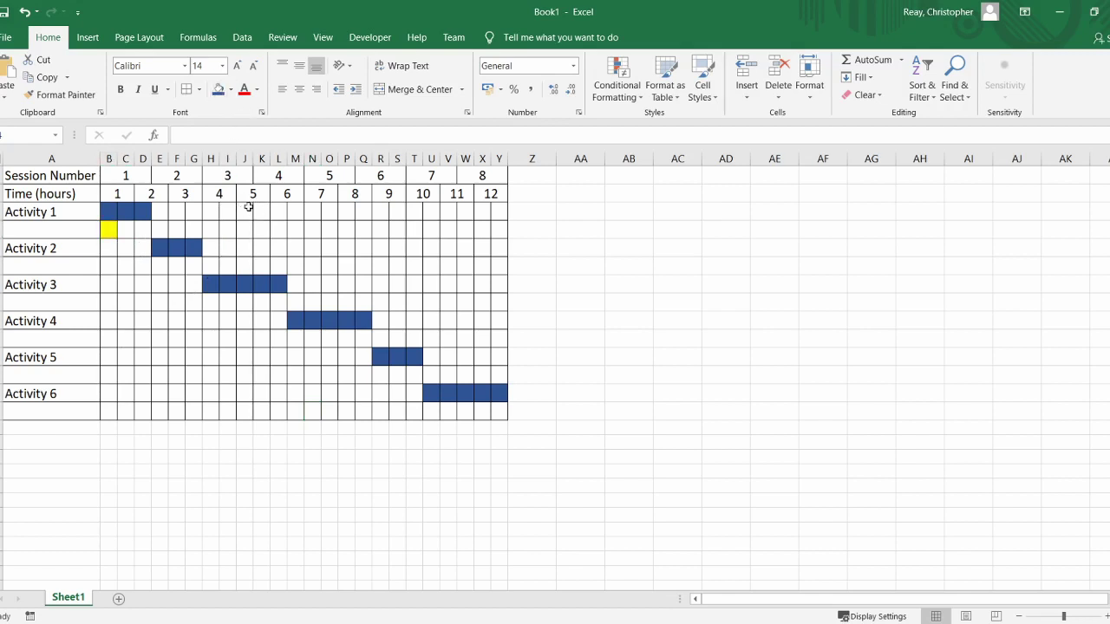
pyautogui.click(109, 229)
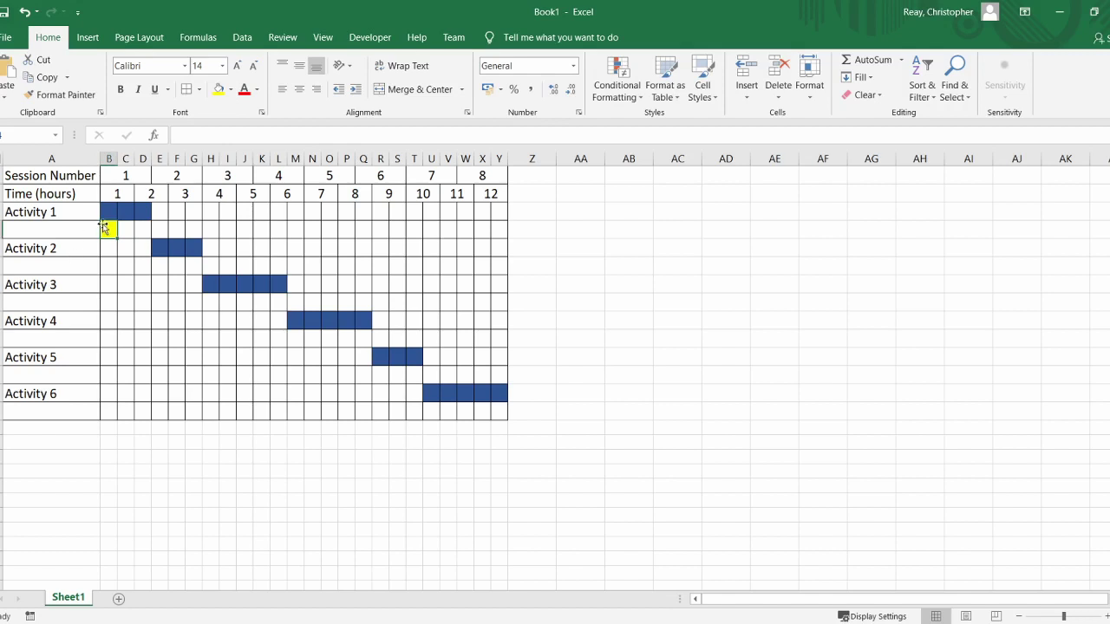
pyautogui.click(125, 265)
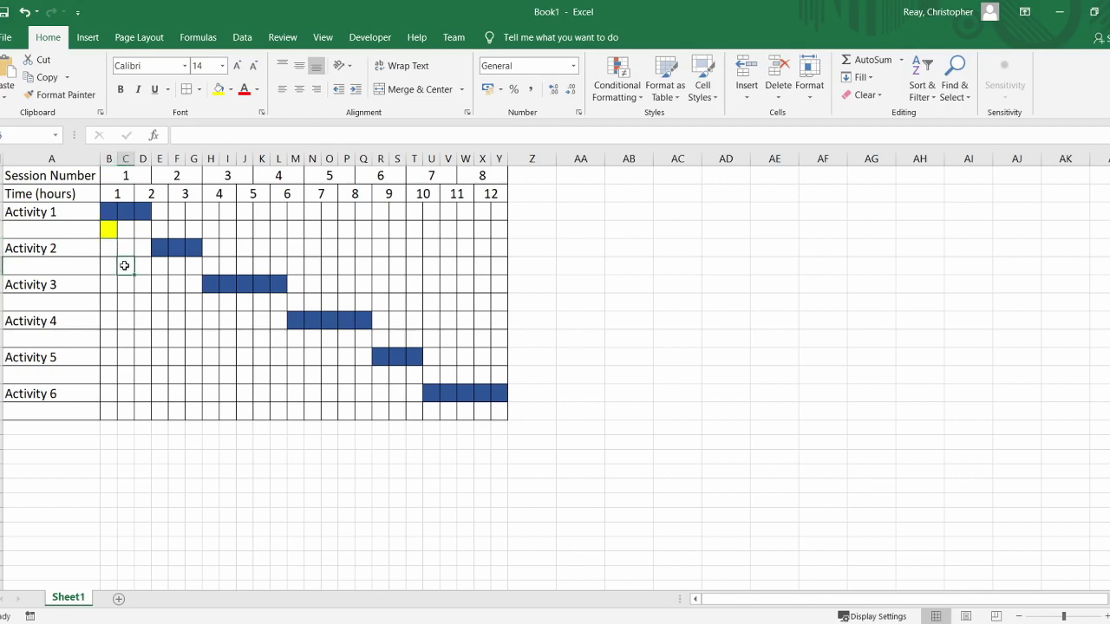
pyautogui.moveTo(125, 265); pyautogui.dragTo(148, 266)
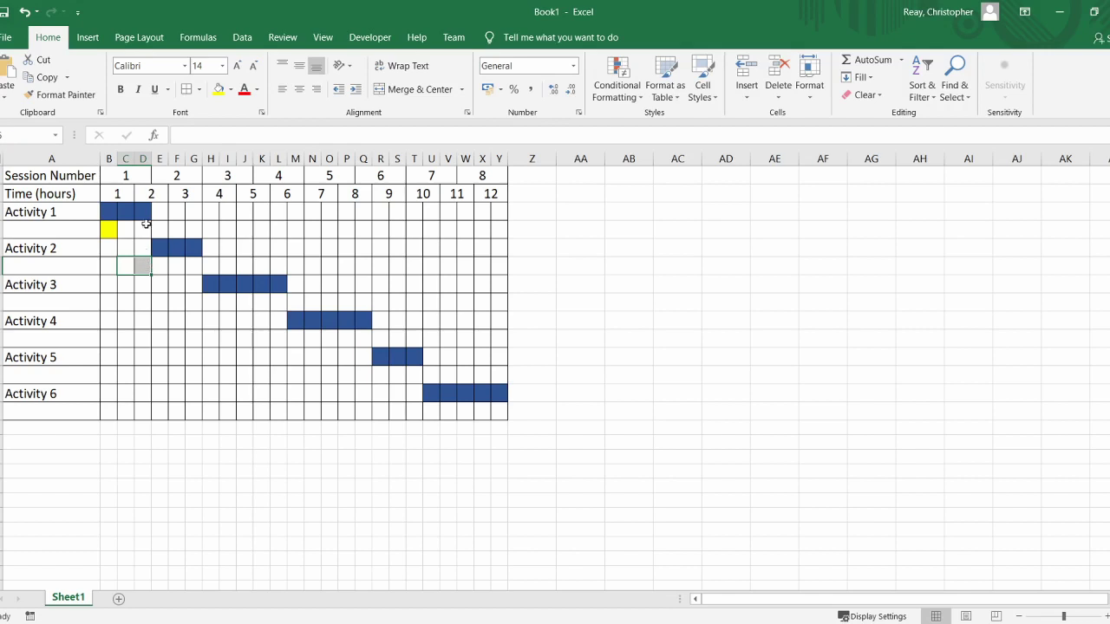
pyautogui.click(218, 90)
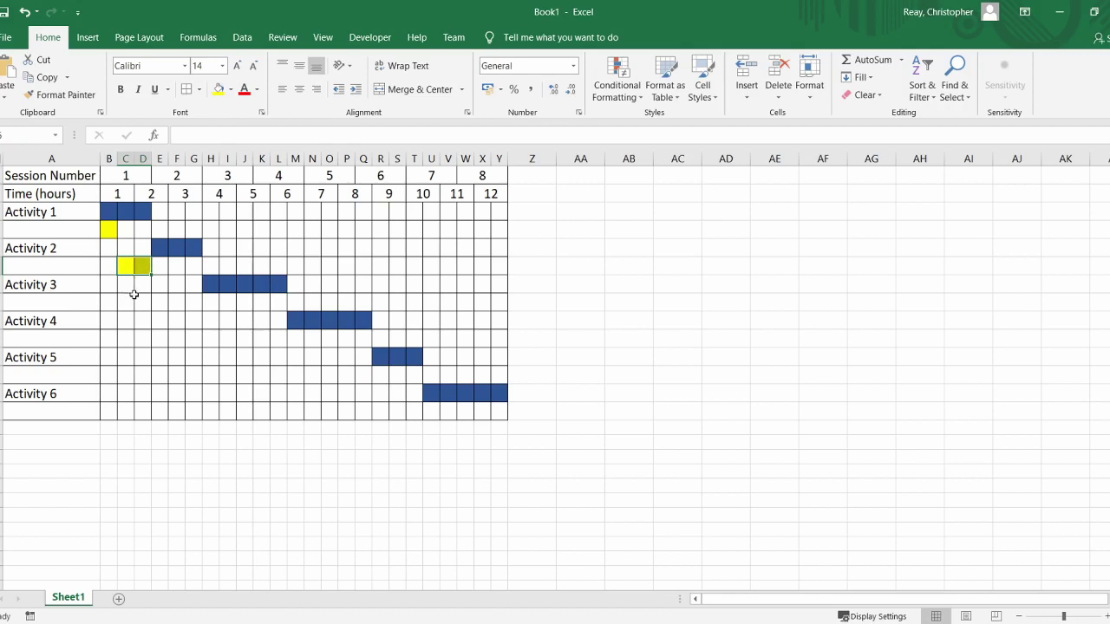
pyautogui.click(160, 265)
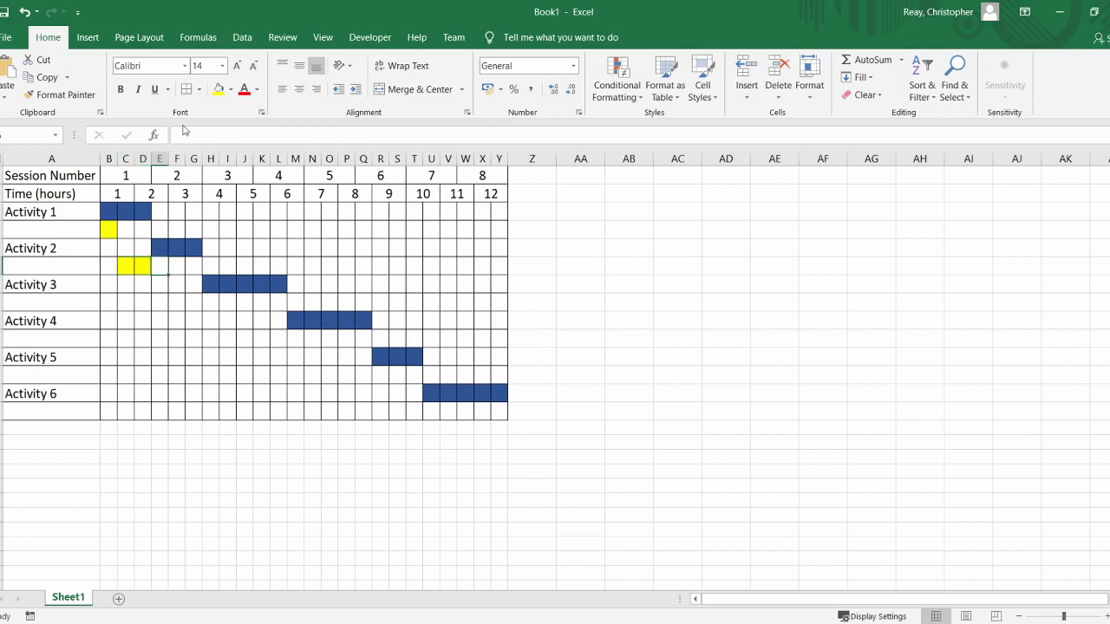
pyautogui.click(218, 91)
# Shade E9:G9 yellow beneath the Activity 3 bar.
pyautogui.click(158, 301)
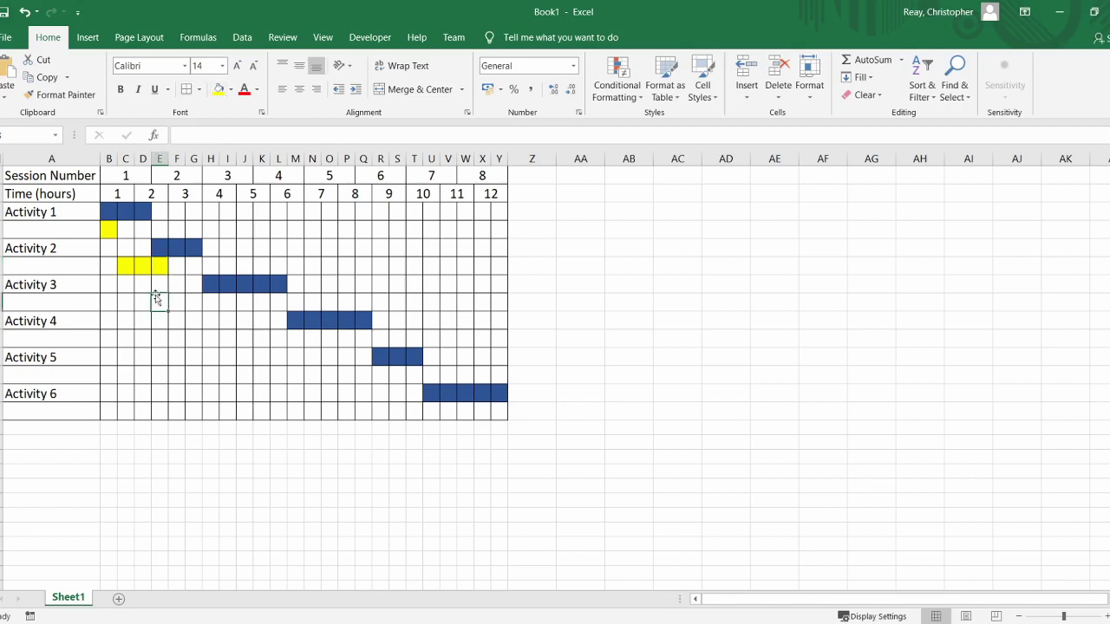
pyautogui.click(217, 90)
pyautogui.click(180, 306)
pyautogui.moveTo(180, 306); pyautogui.dragTo(194, 303)
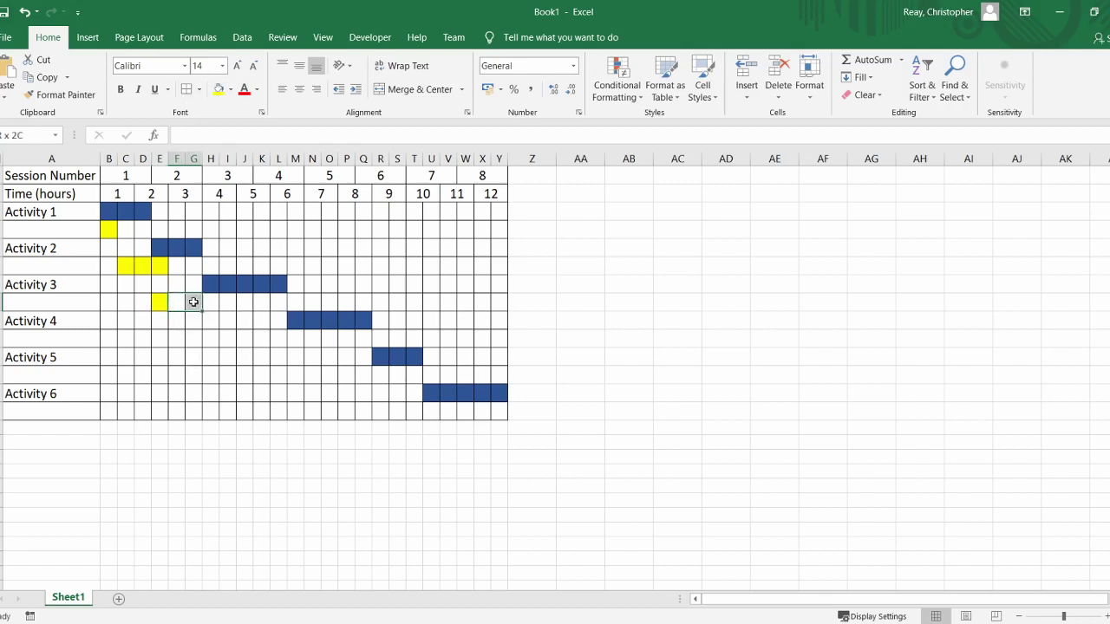
pyautogui.click(218, 91)
# Check the yellow actual-time cells B5, C7:E7 and E9:G9 by reselecting each.
pyautogui.click(108, 229)
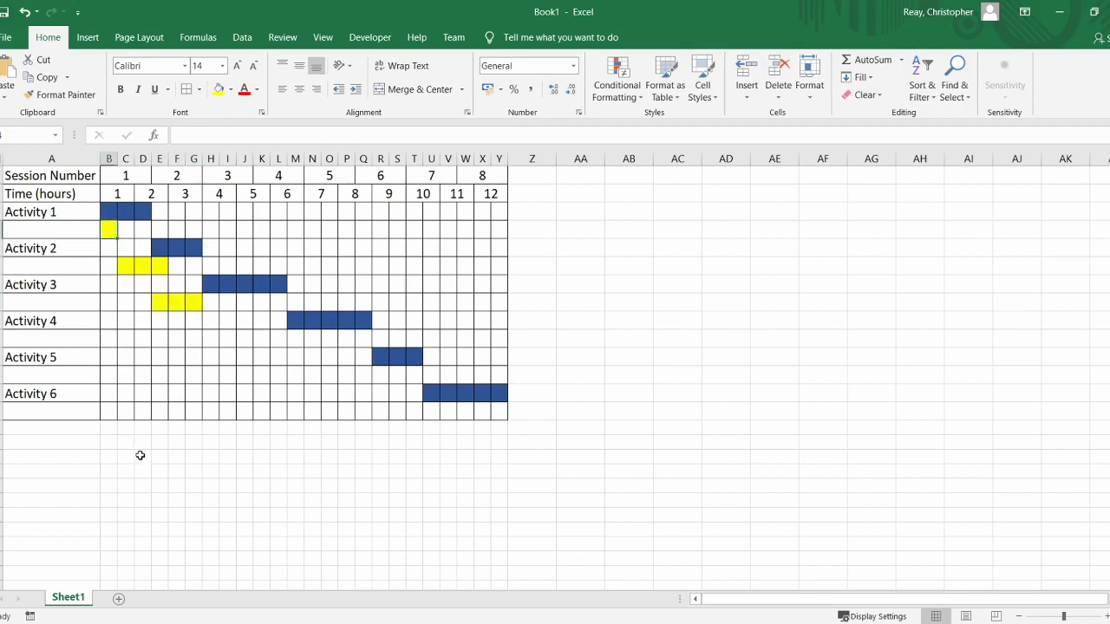
pyautogui.click(130, 267)
pyautogui.moveTo(130, 267); pyautogui.dragTo(156, 266)
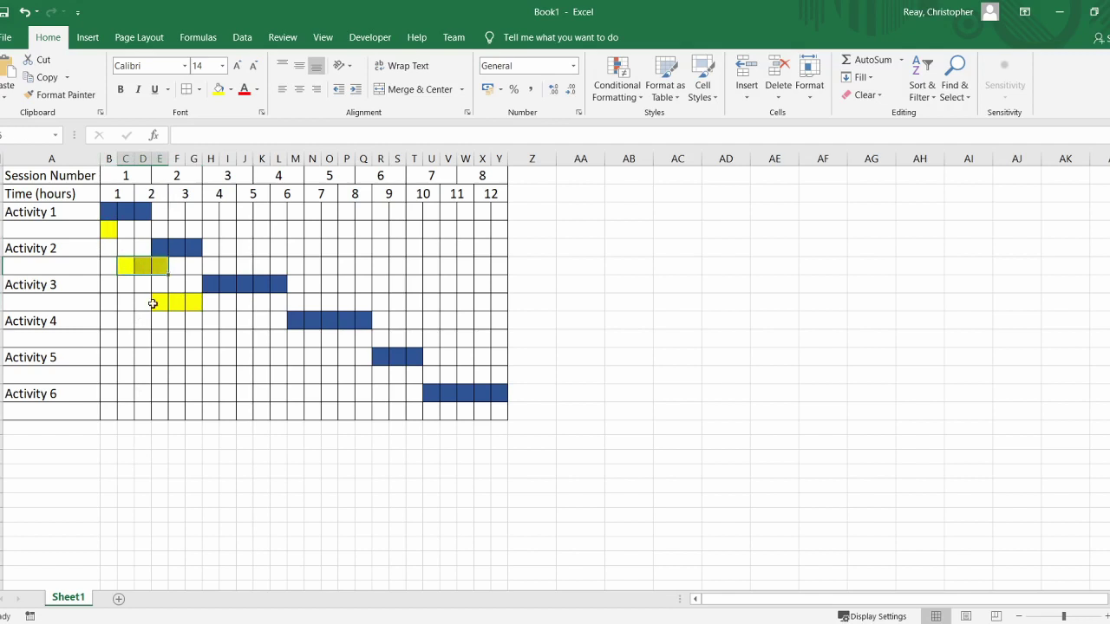
pyautogui.moveTo(153, 303); pyautogui.dragTo(190, 306)
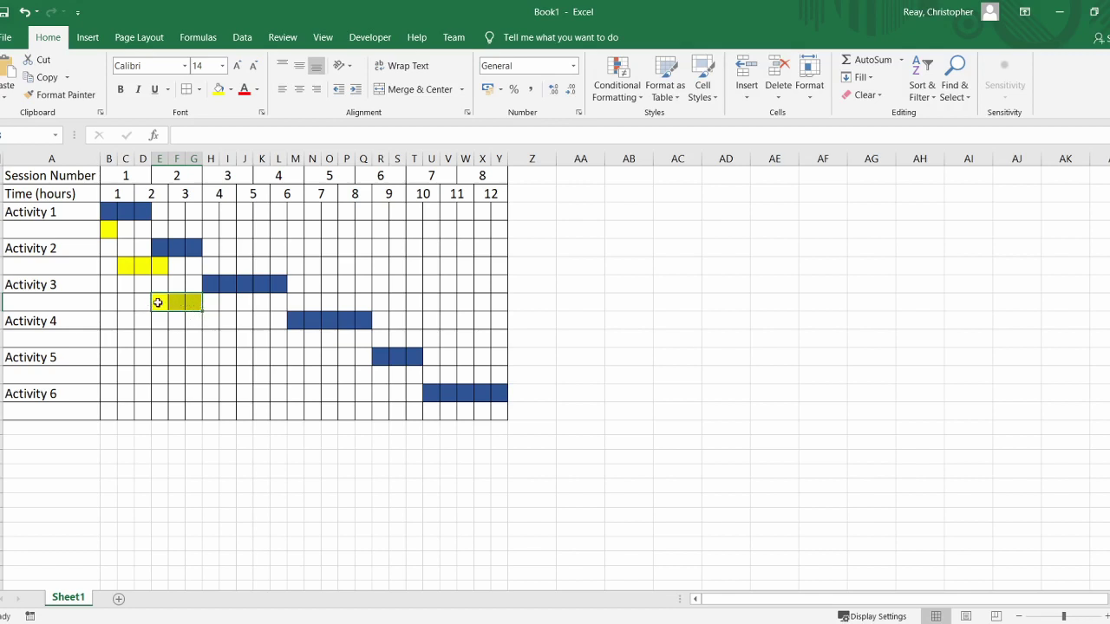
pyautogui.click(194, 353)
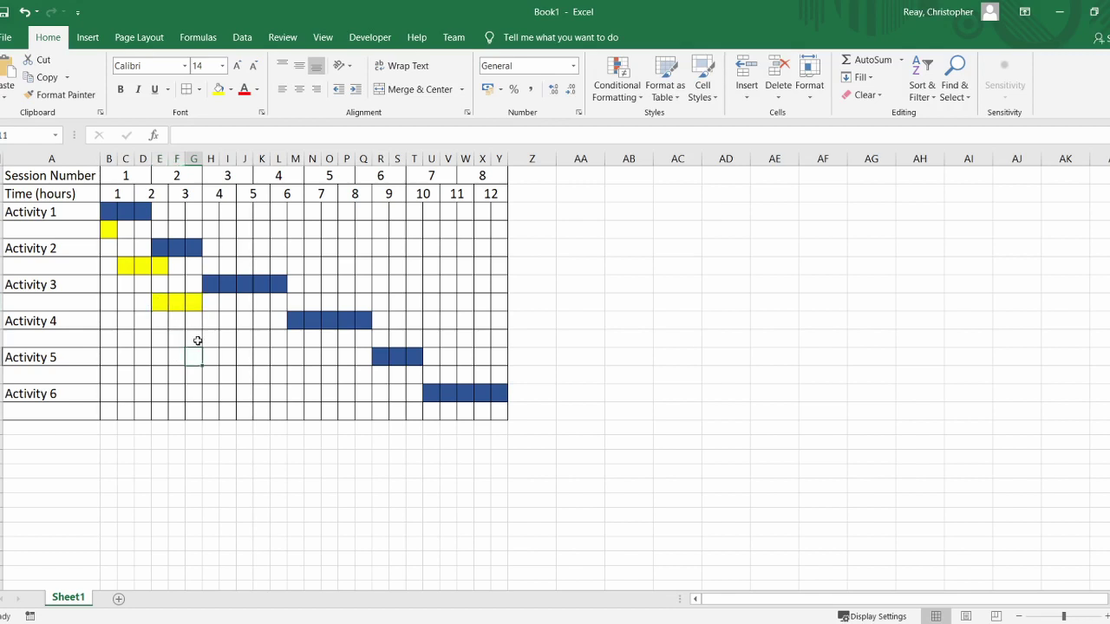